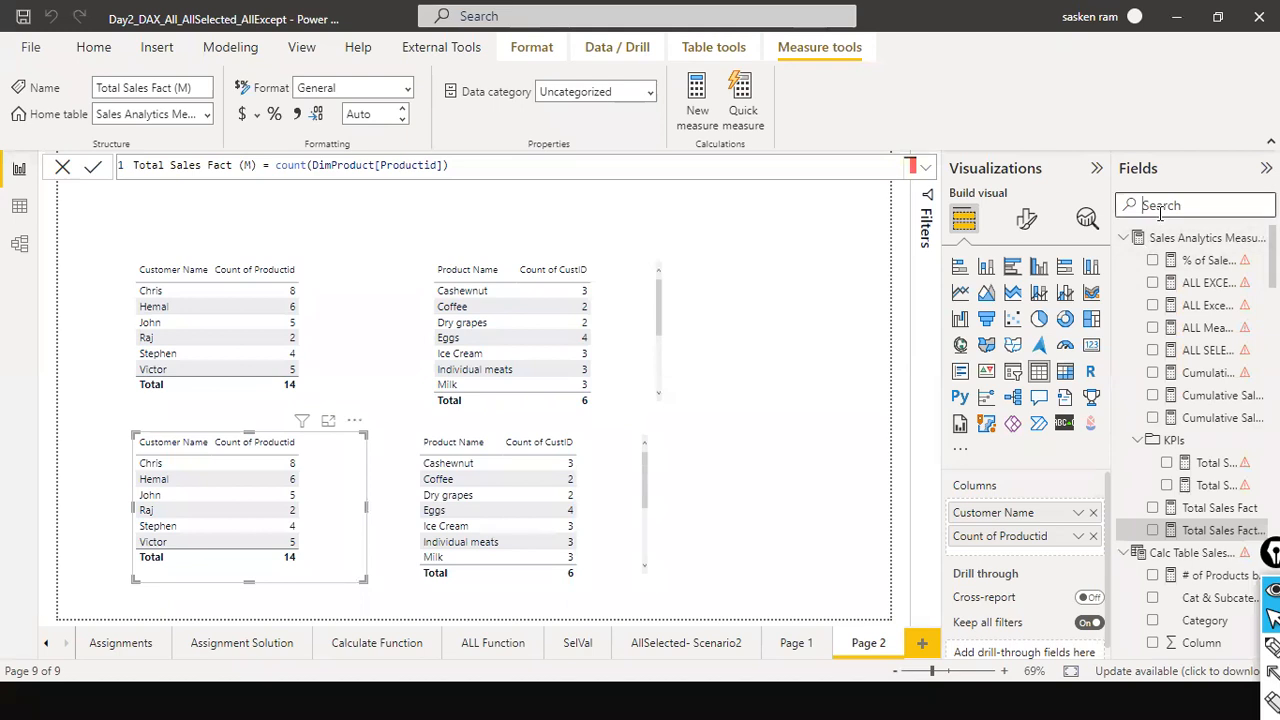
Add the # of Products by cust measure to the lower customer table and position the table clear of the product table
type("#")
left_click_drag(1200, 261, 338, 478)
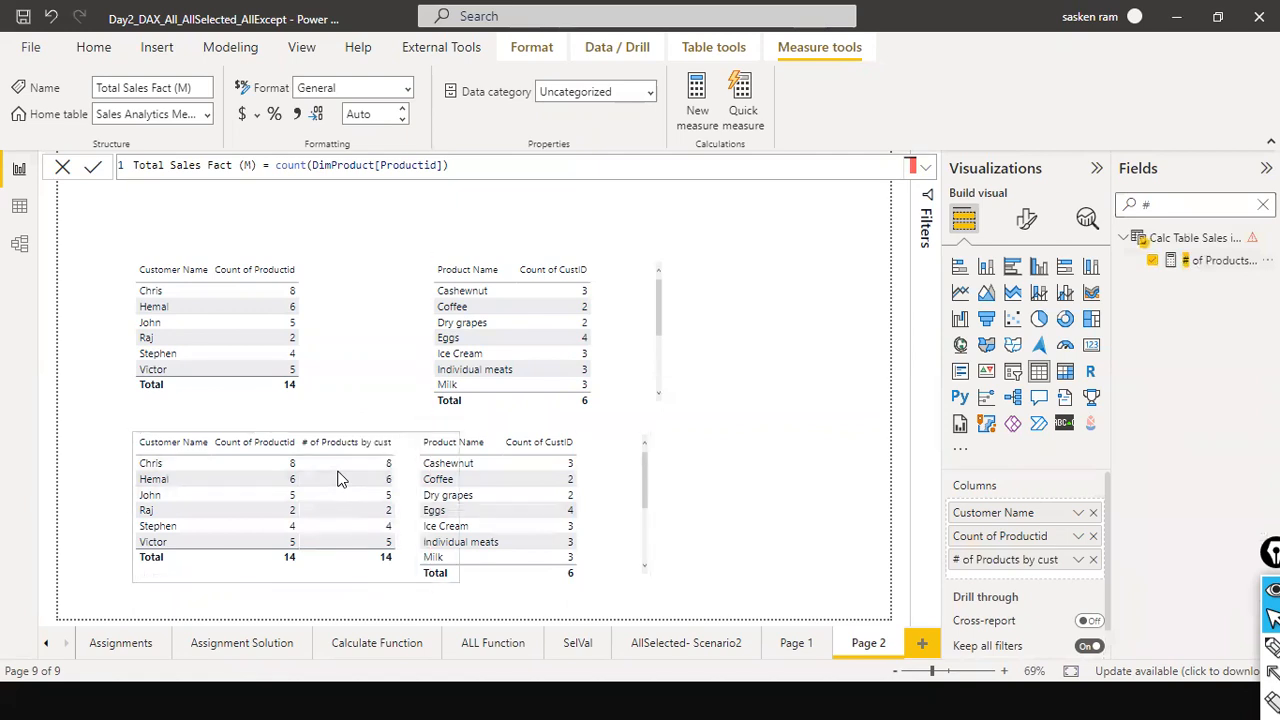
left_click_drag(332, 576, 280, 556)
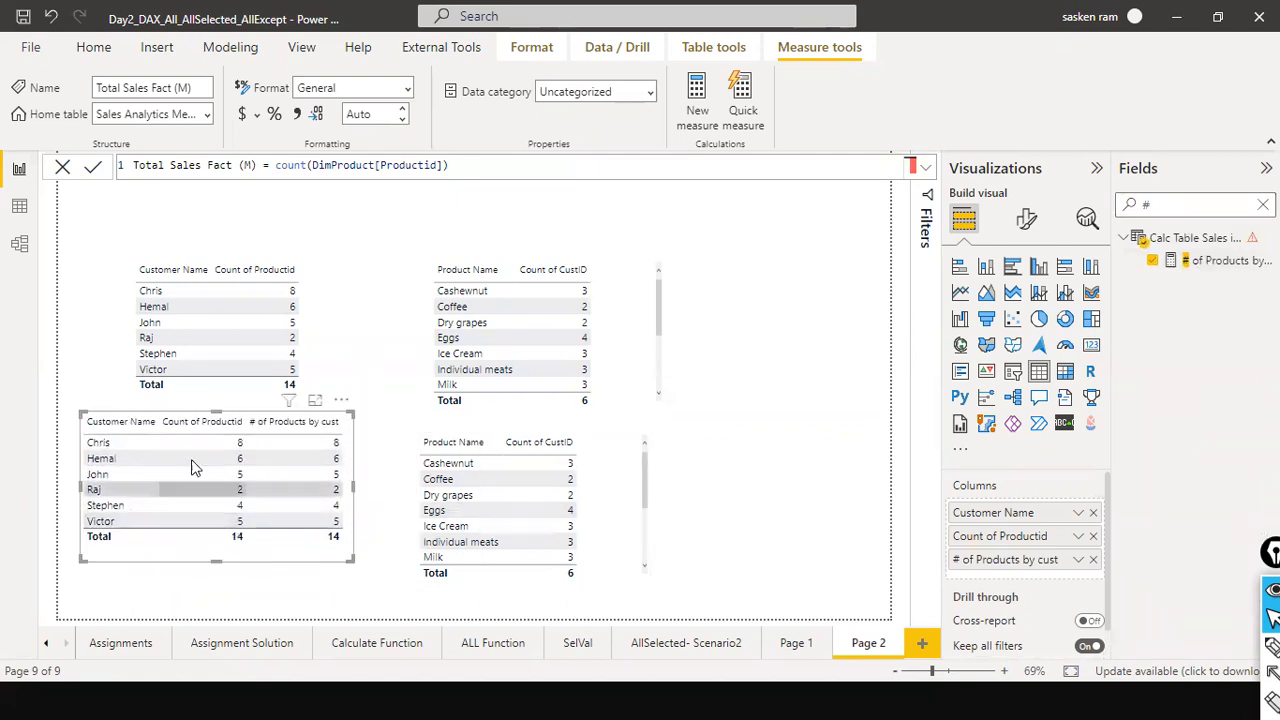
left_click(19, 244)
left_click(195, 621)
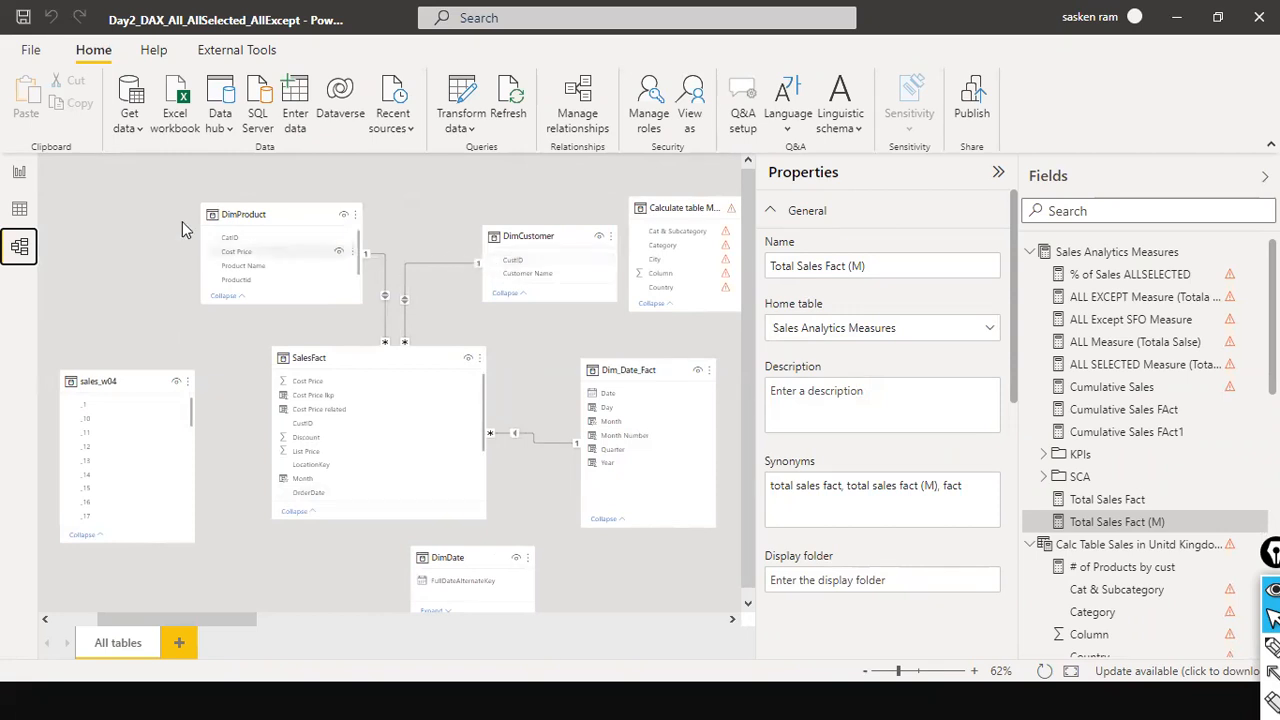
left_click(24, 174)
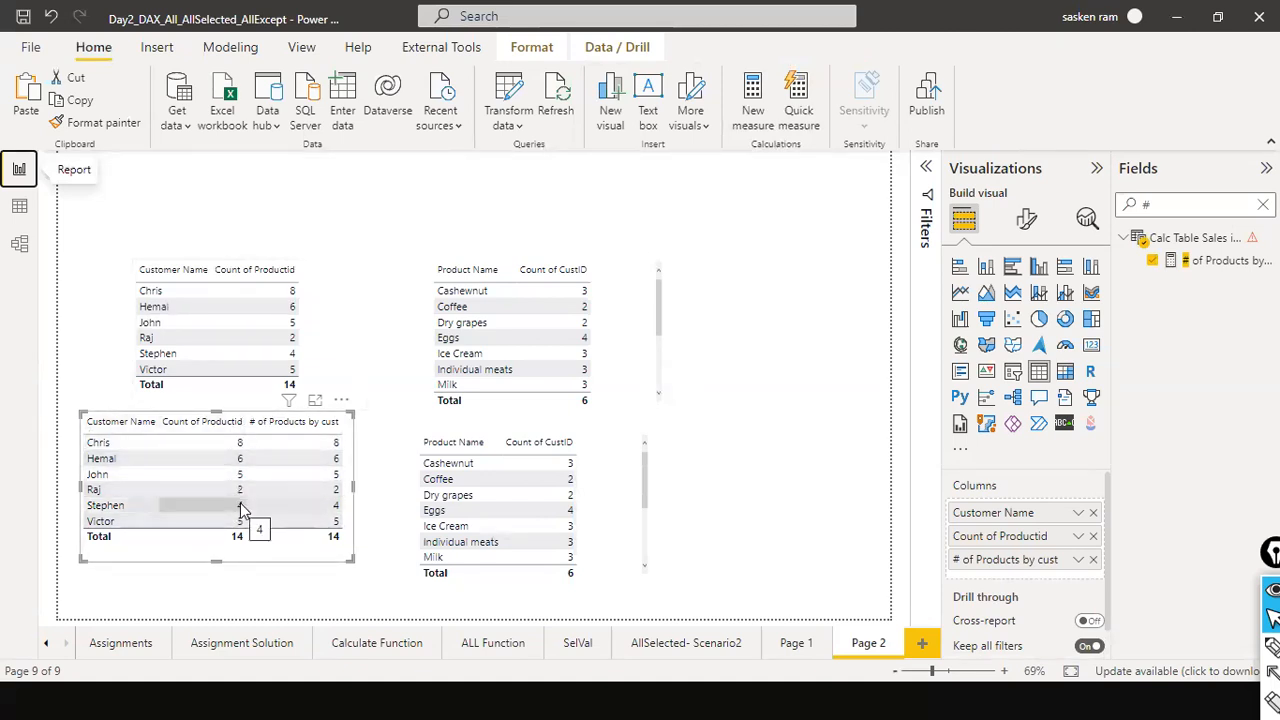
left_click_drag(352, 449, 365, 469)
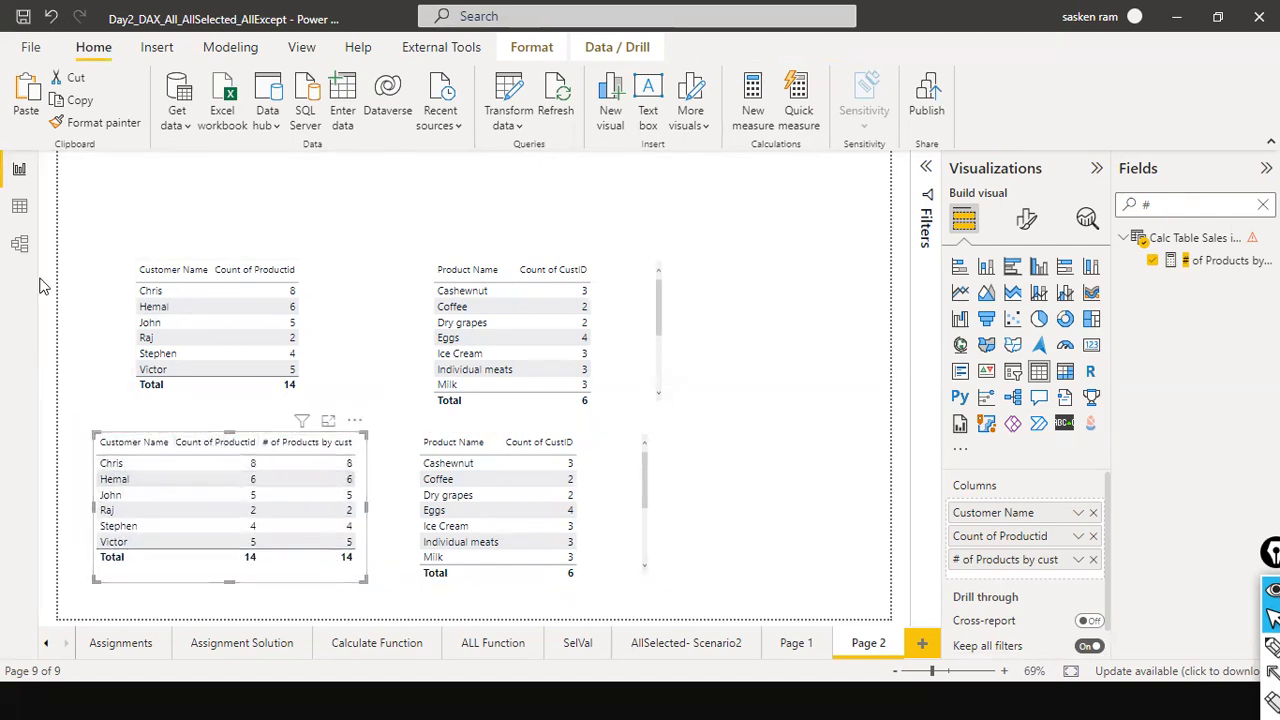
Set the cross filter direction of the SalesFact–DimProduct relationship to Single in the model view
left_click(19, 245)
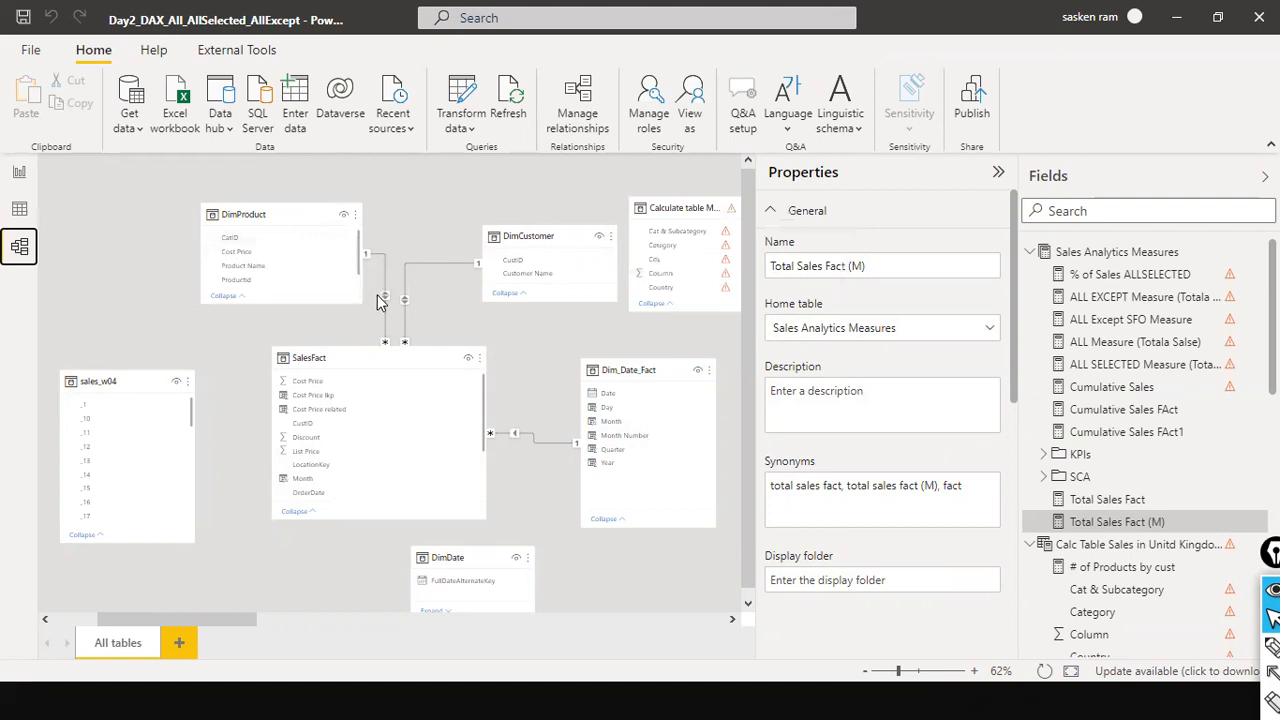
double_click(386, 309)
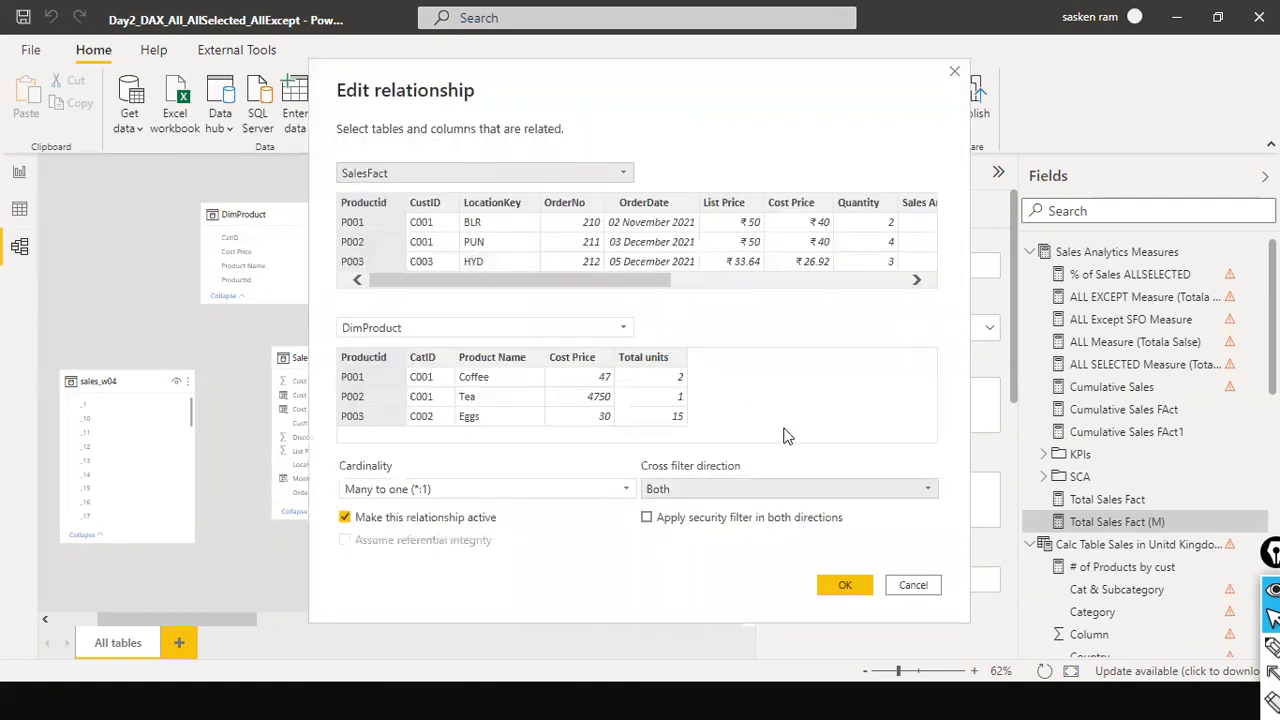
left_click_drag(810, 81, 696, 33)
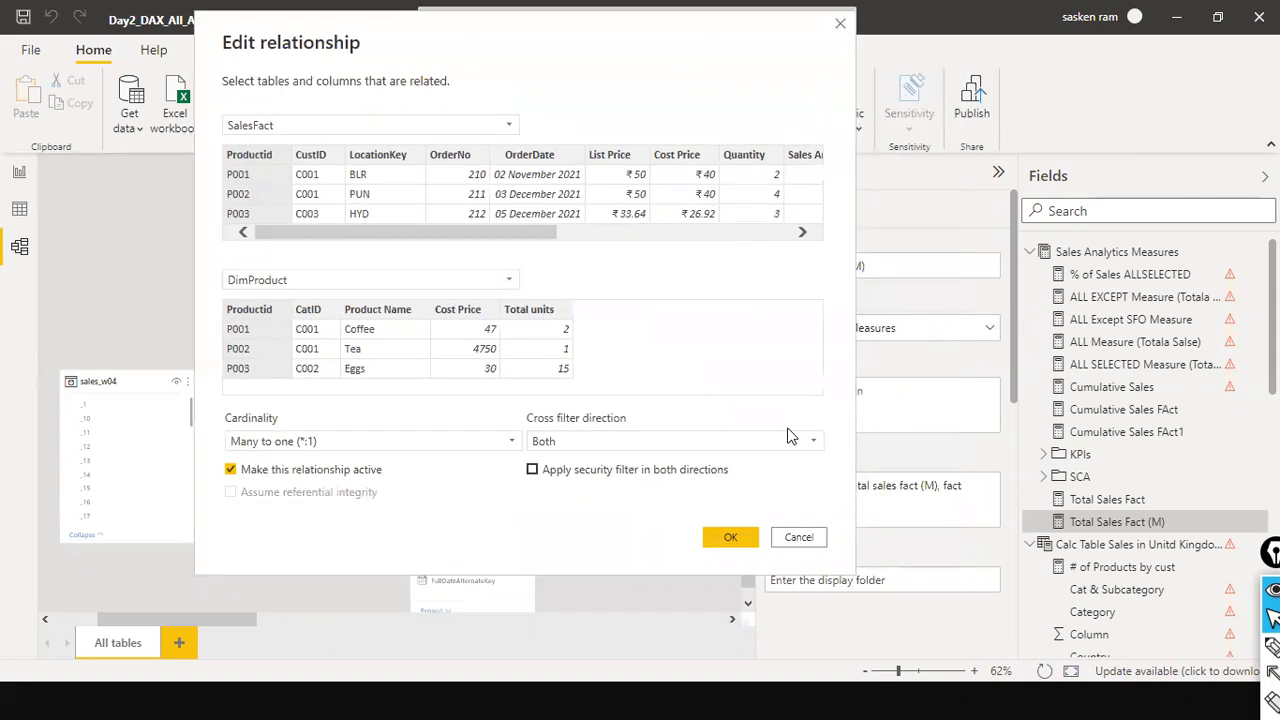
left_click(677, 441)
left_click(670, 461)
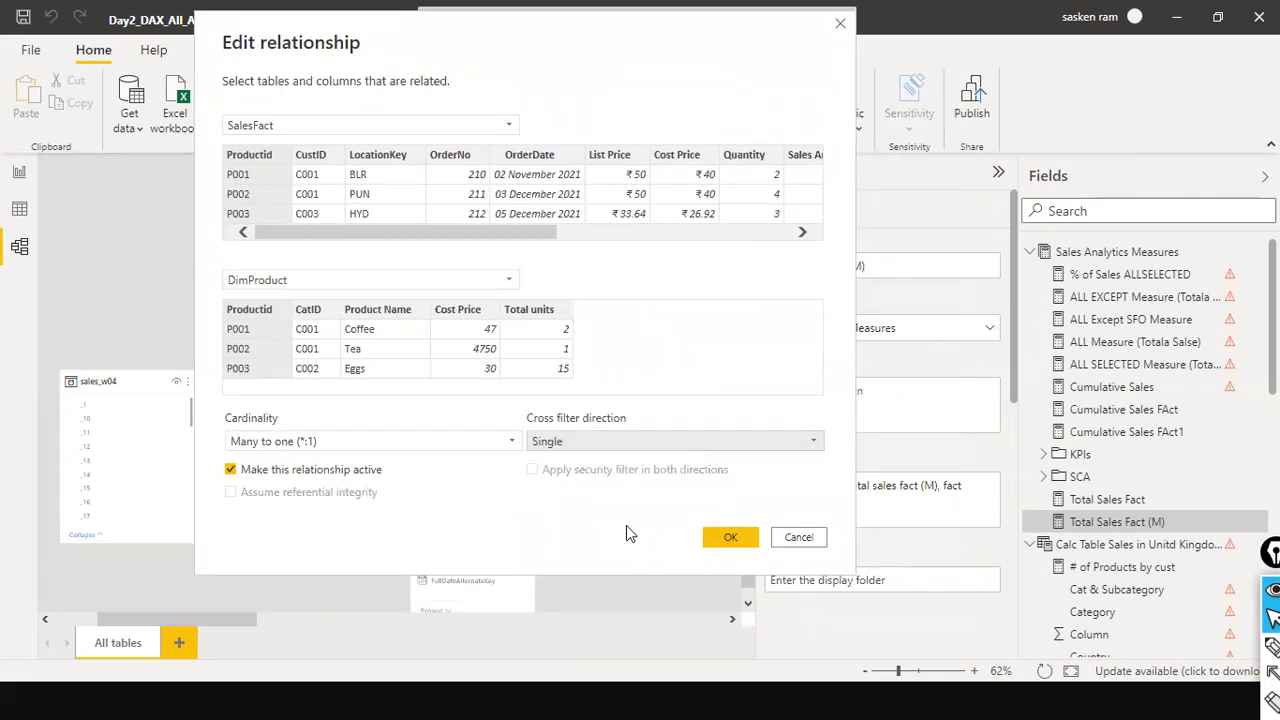
left_click(726, 538)
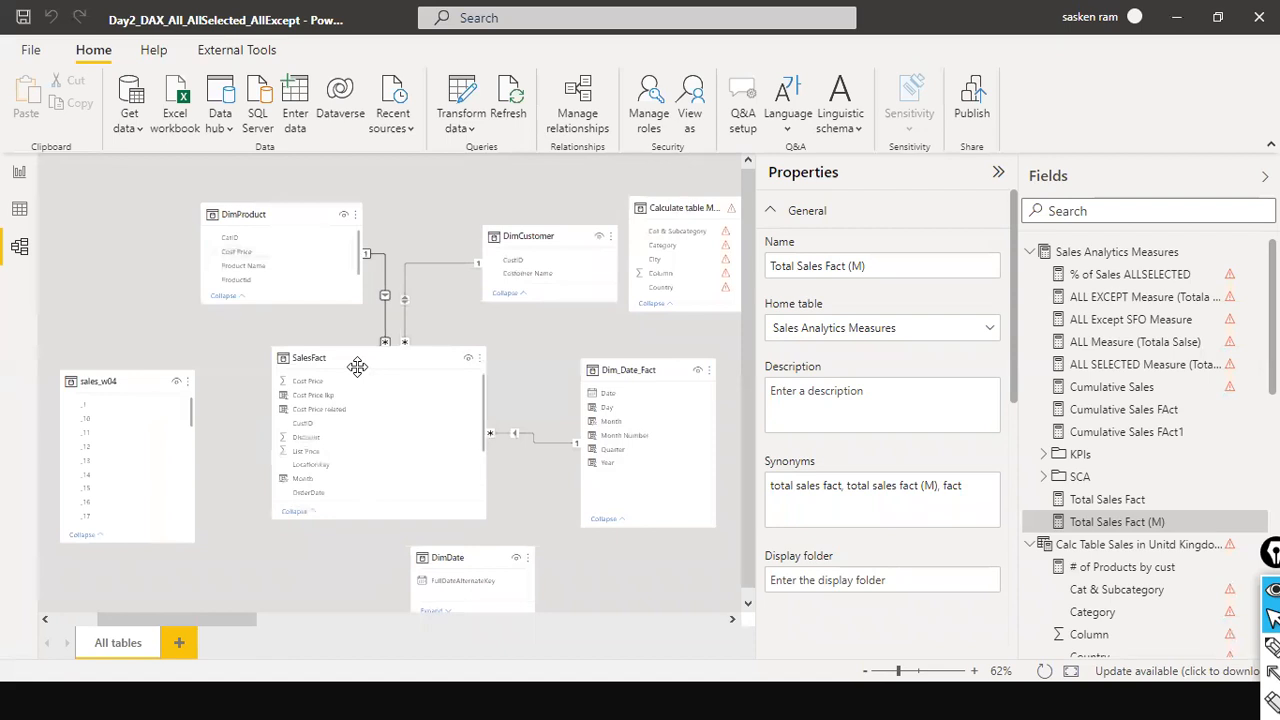
Return to the report page and review the formula of the # of Products by cust measure
left_click(18, 171)
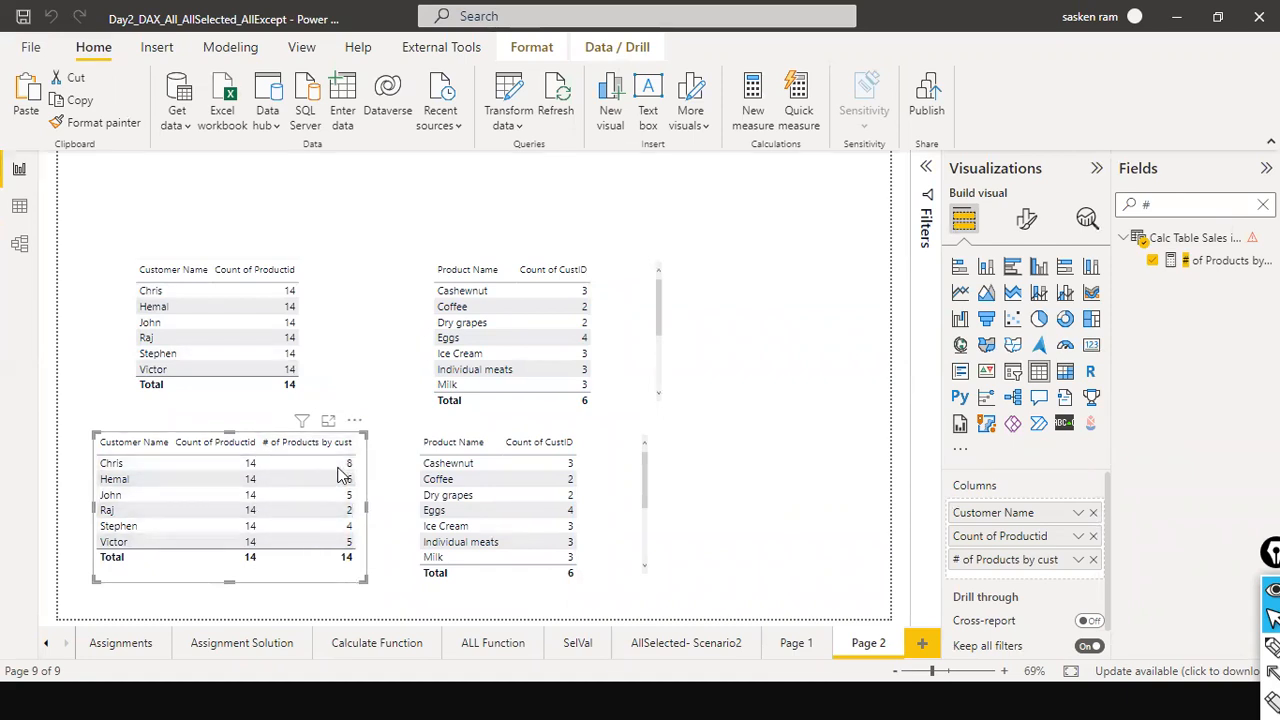
left_click(1225, 260)
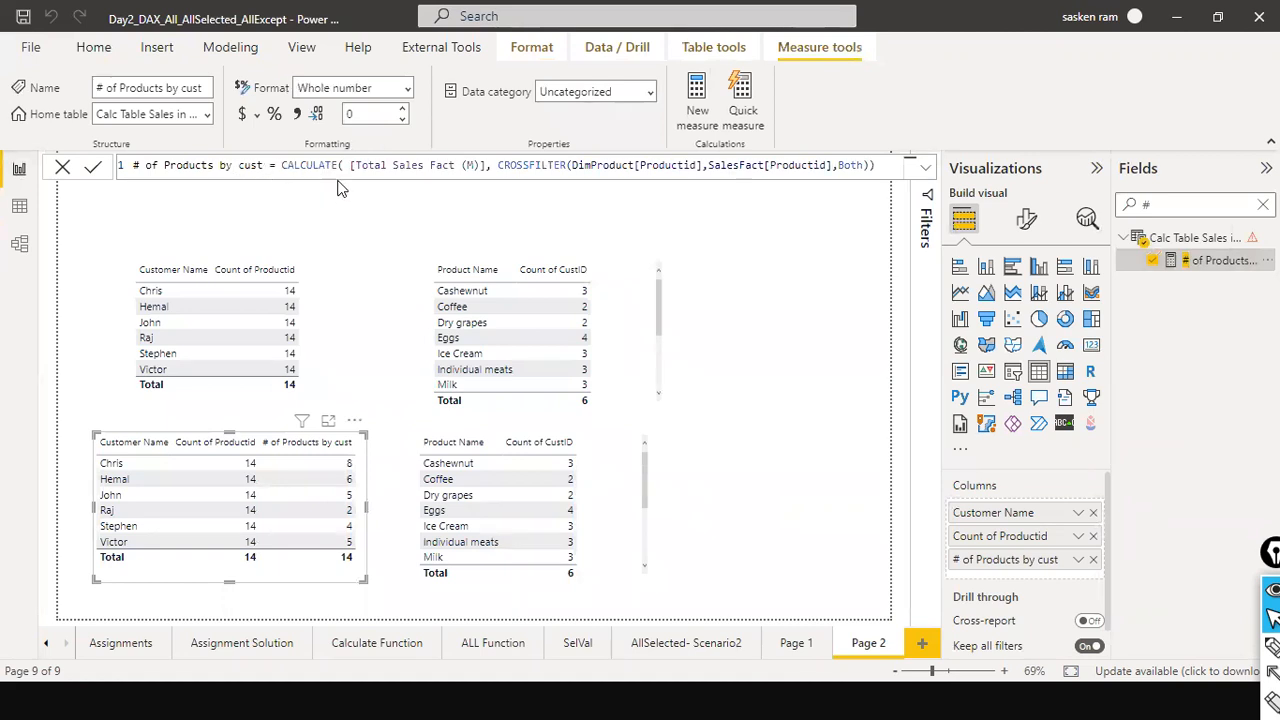
left_click(484, 165)
Search the fields for "total sales fact" and examine the count expression in the Total Sales Fact (M) measure
left_click(1262, 204)
type("total sales")
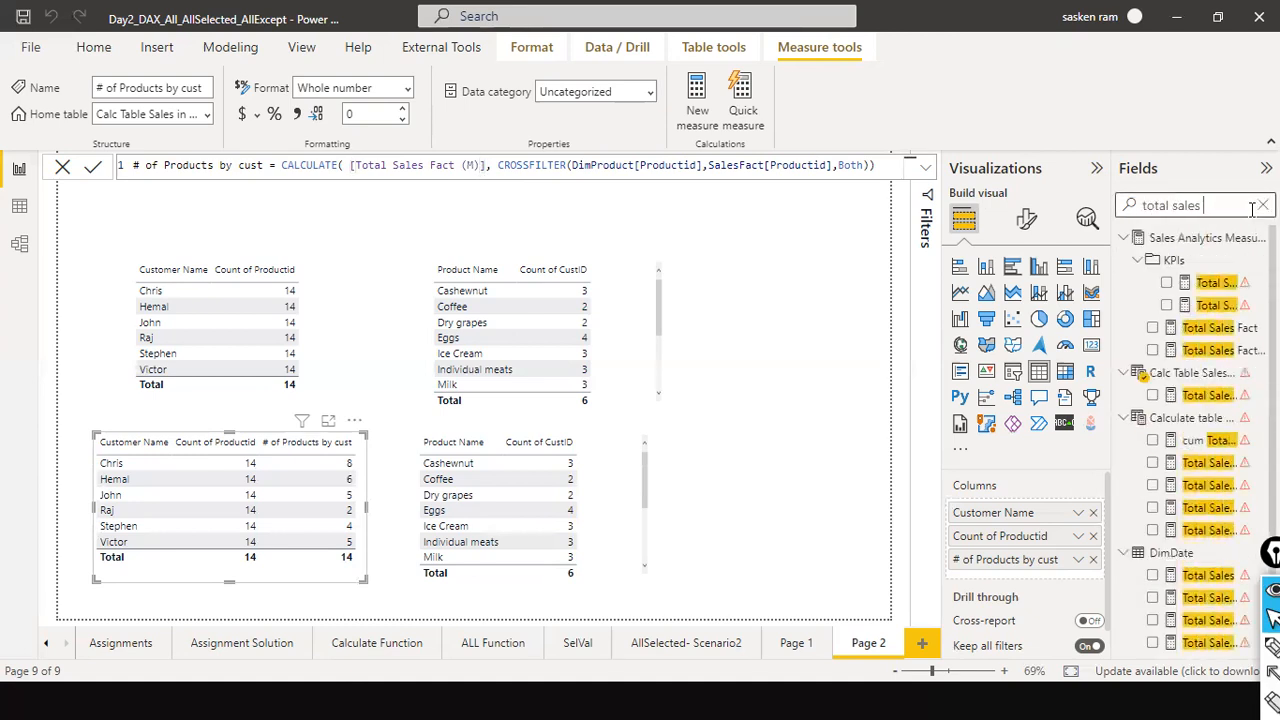
type(" fact")
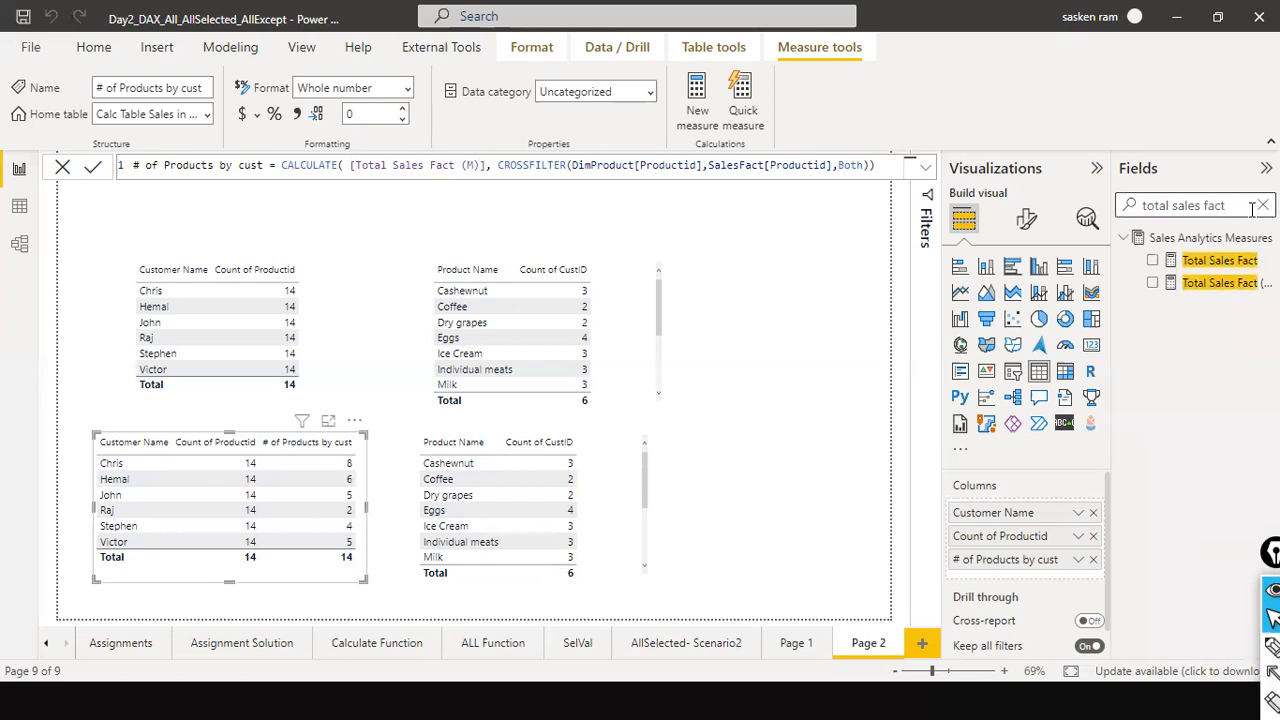
left_click(1208, 285)
left_click(483, 170)
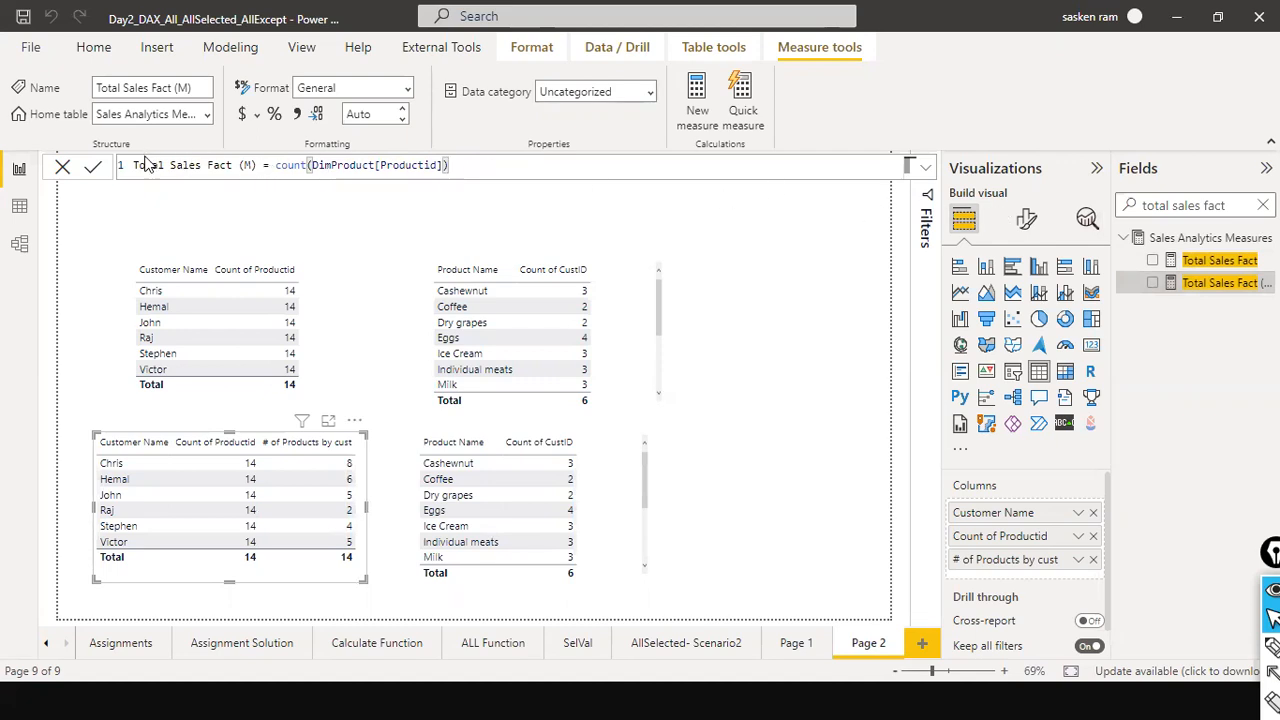
left_click_drag(277, 163, 524, 168)
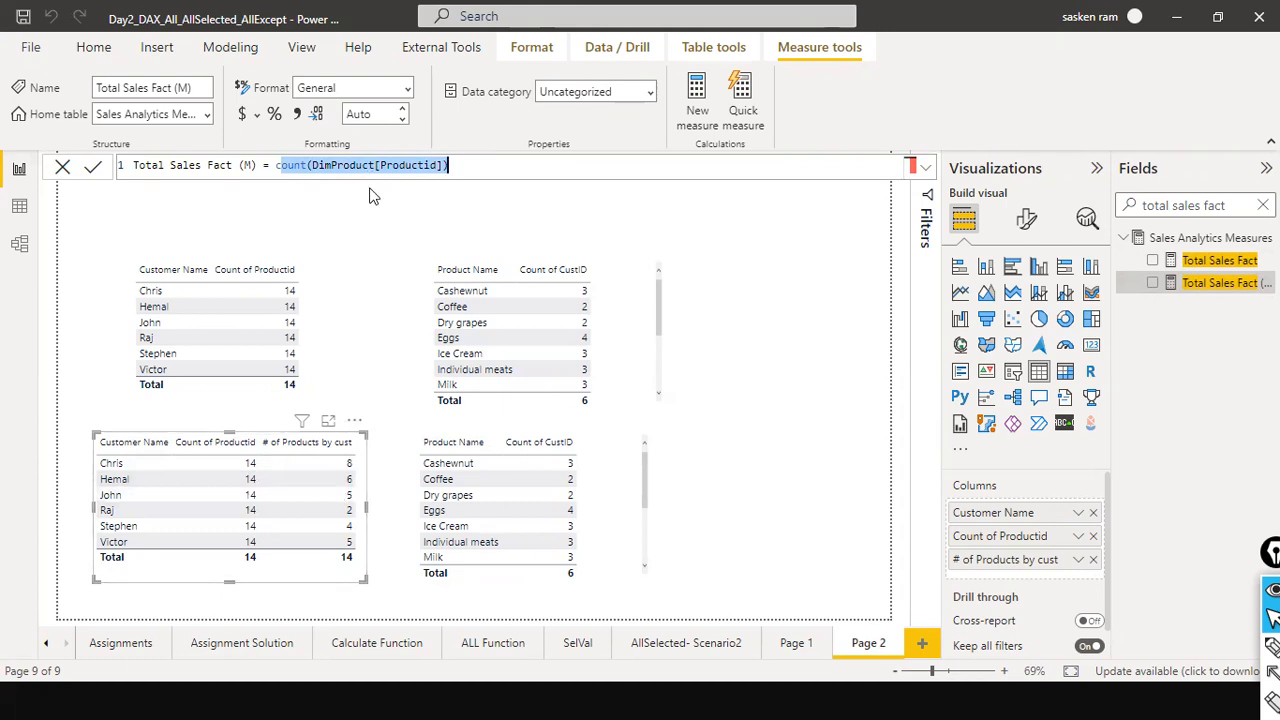
left_click(300, 165)
double_click(300, 165)
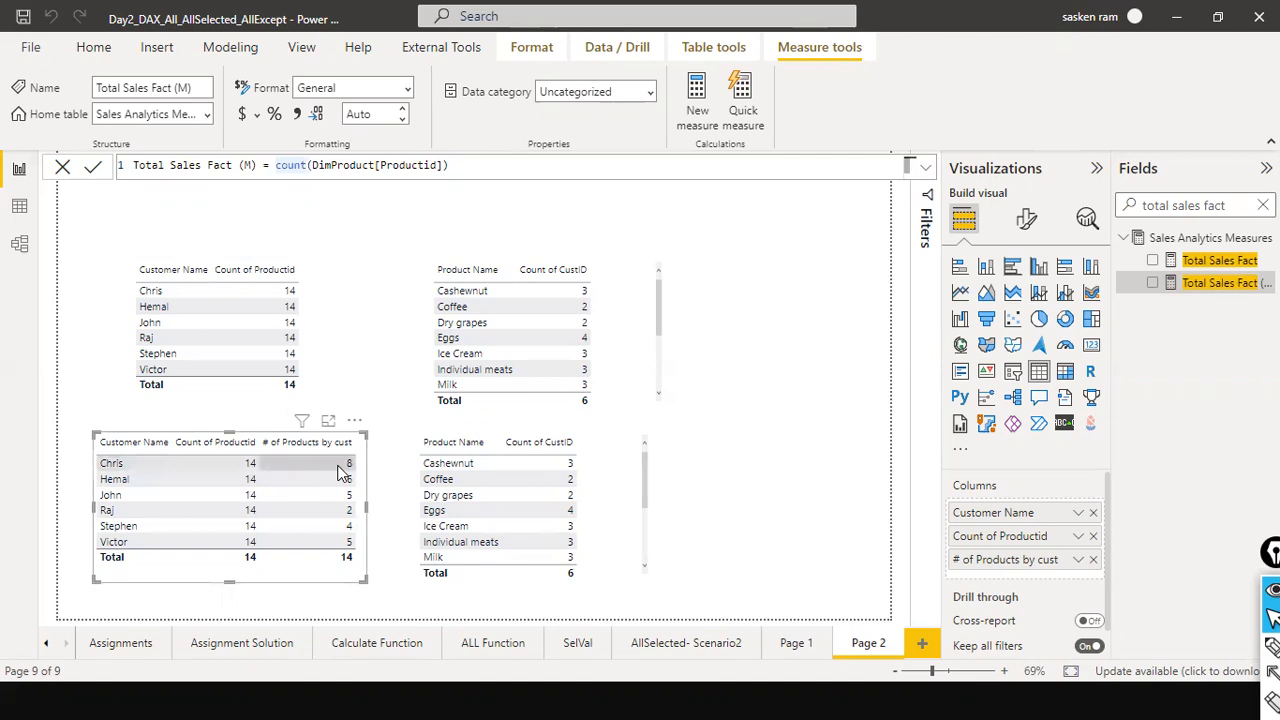
Compare the filter direction between DimProduct and SalesFact in the model with the customer table's counts on the report page
left_click(24, 246)
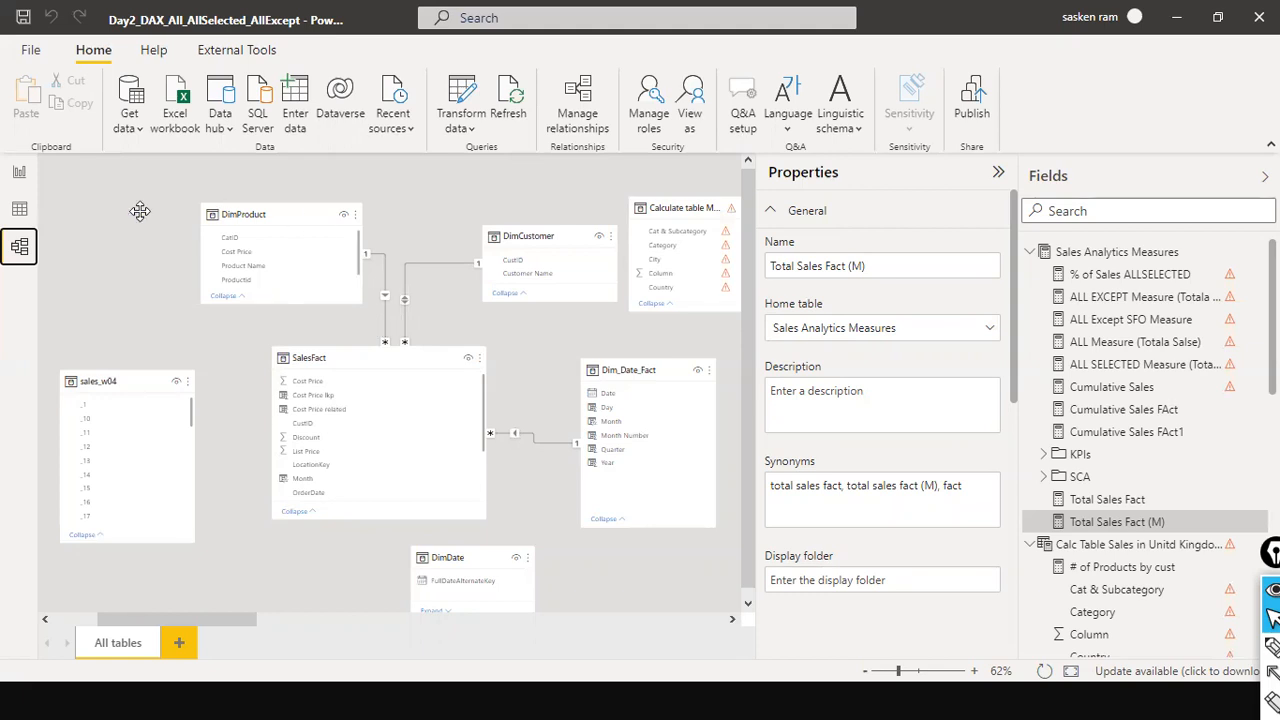
left_click(19, 171)
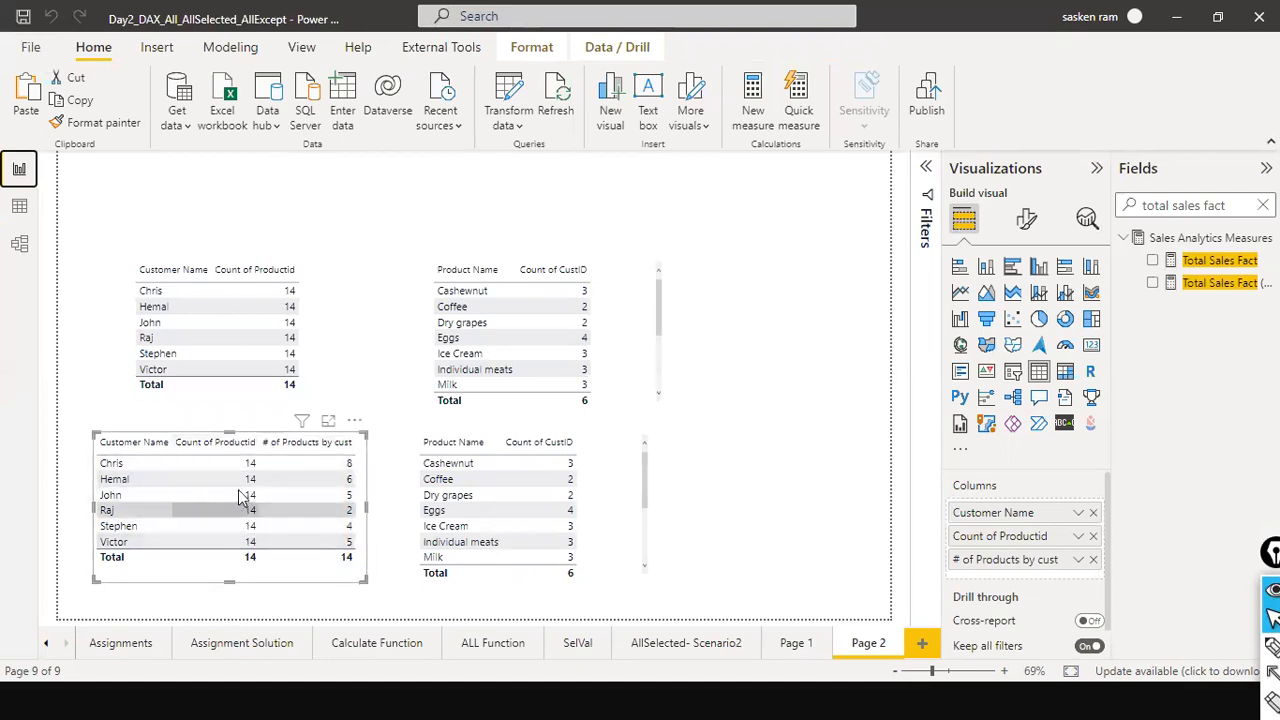
left_click(19, 244)
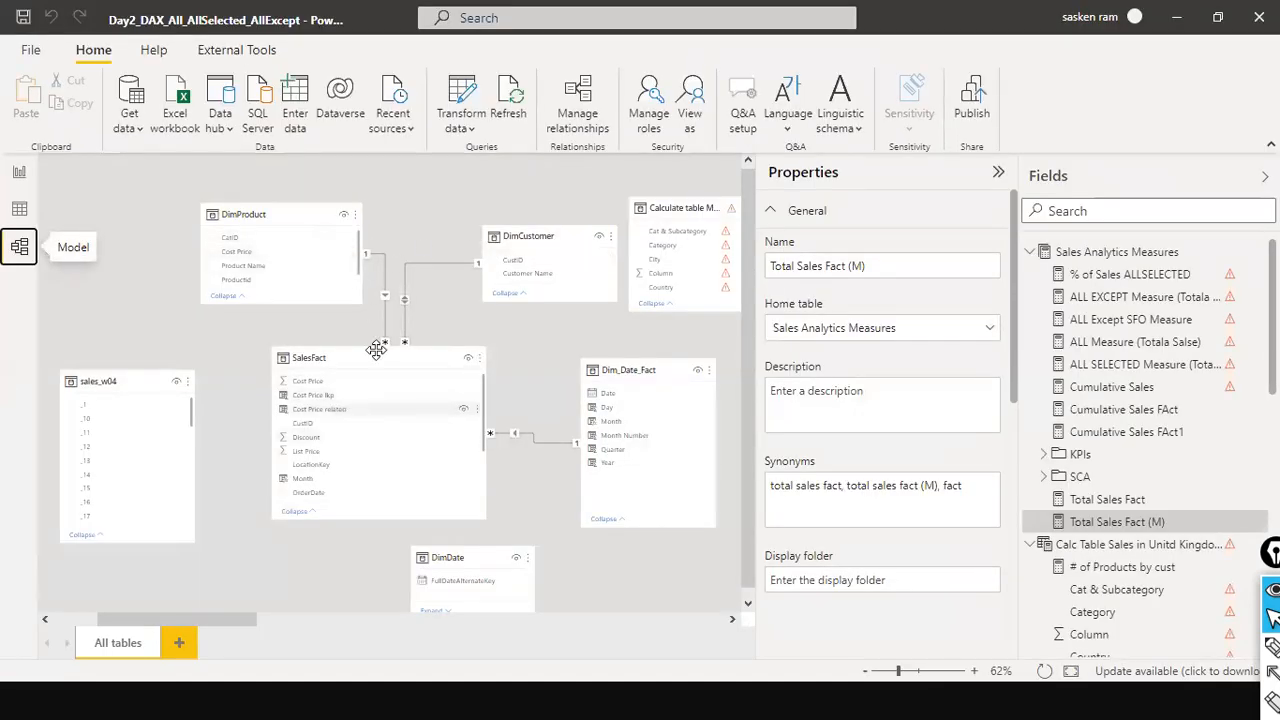
left_click(19, 170)
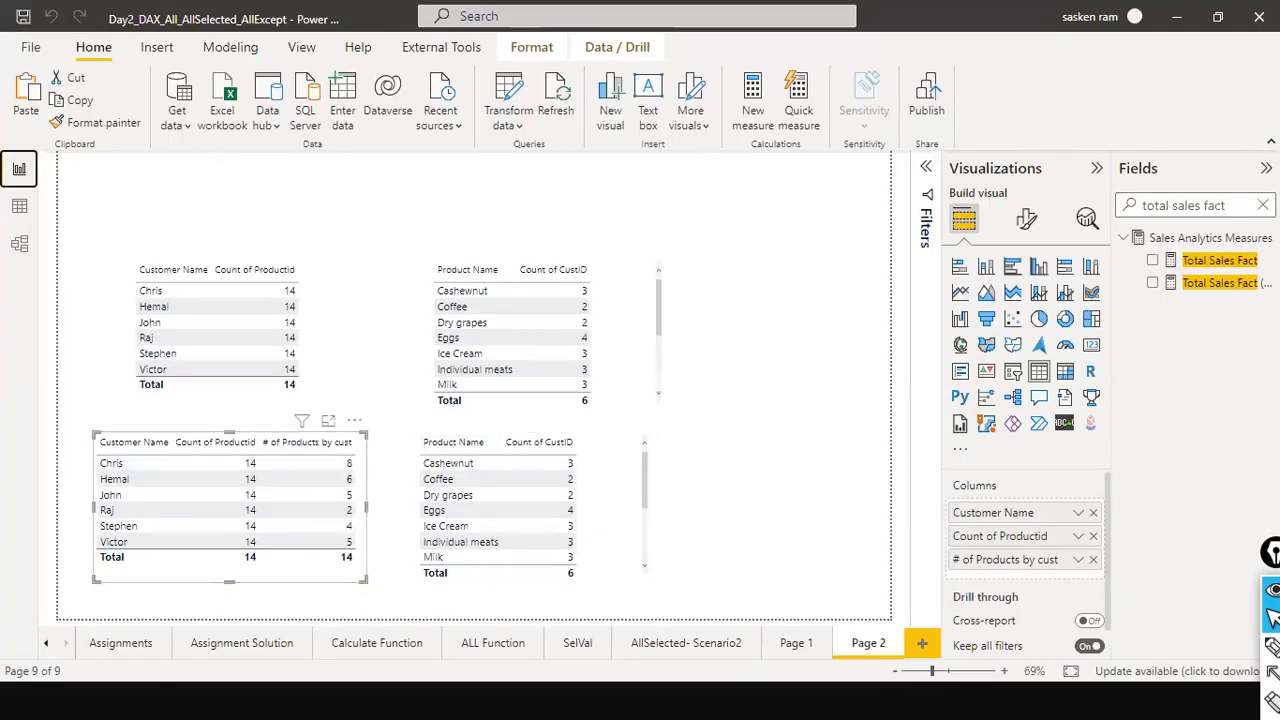
Search the fields for "#" and examine the [Total Sales Fact (M)] expression in the # of Products by cust formula
left_click(1183, 208)
key("ctrl+a")
key("BackSpace")
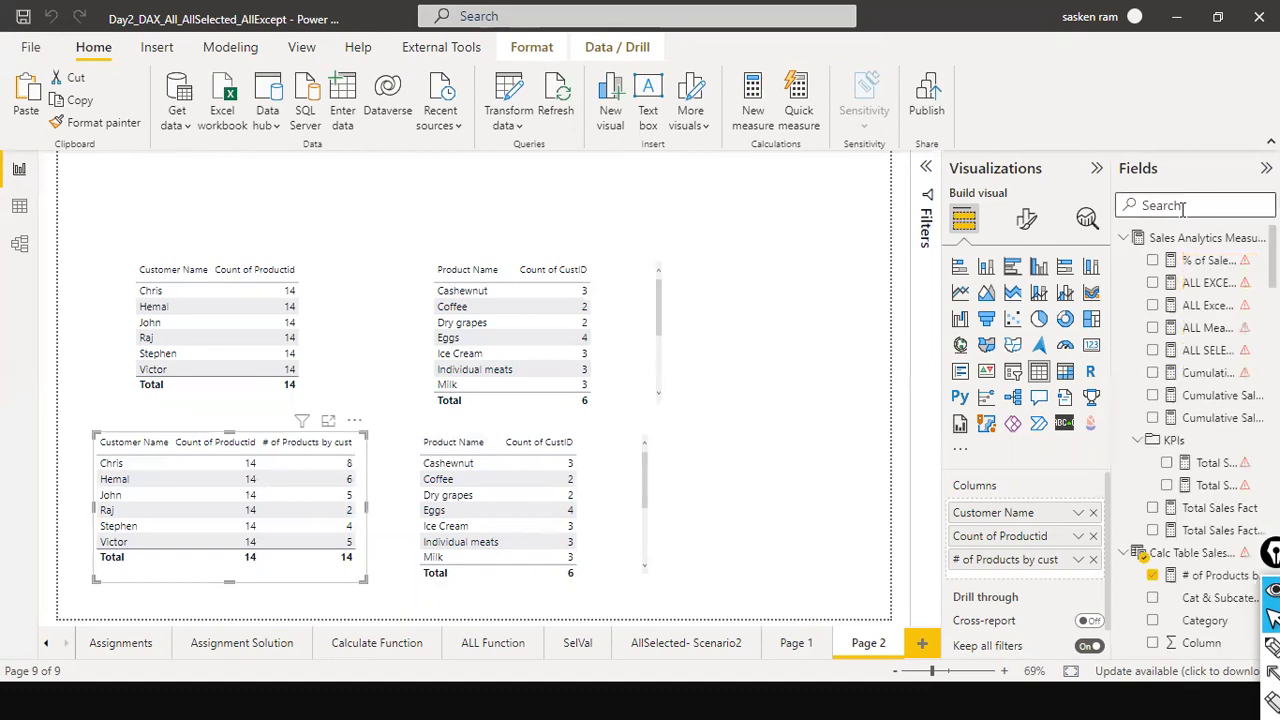
type("#")
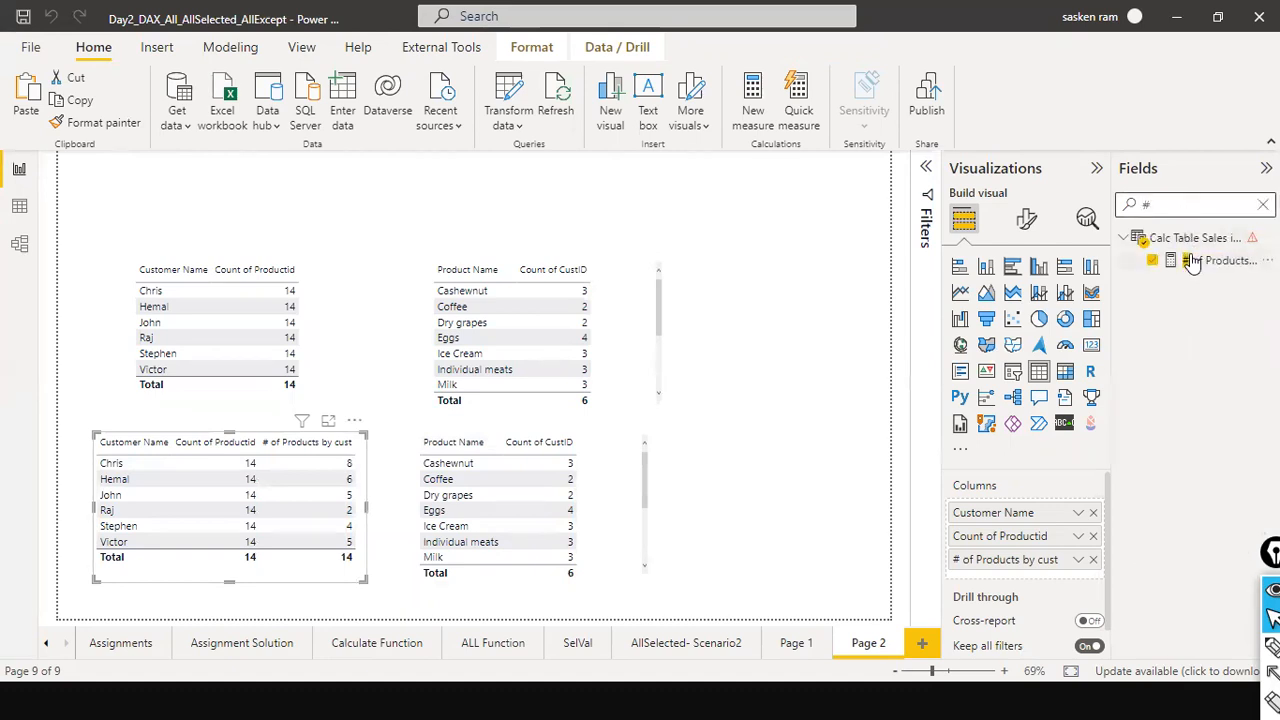
left_click(1200, 260)
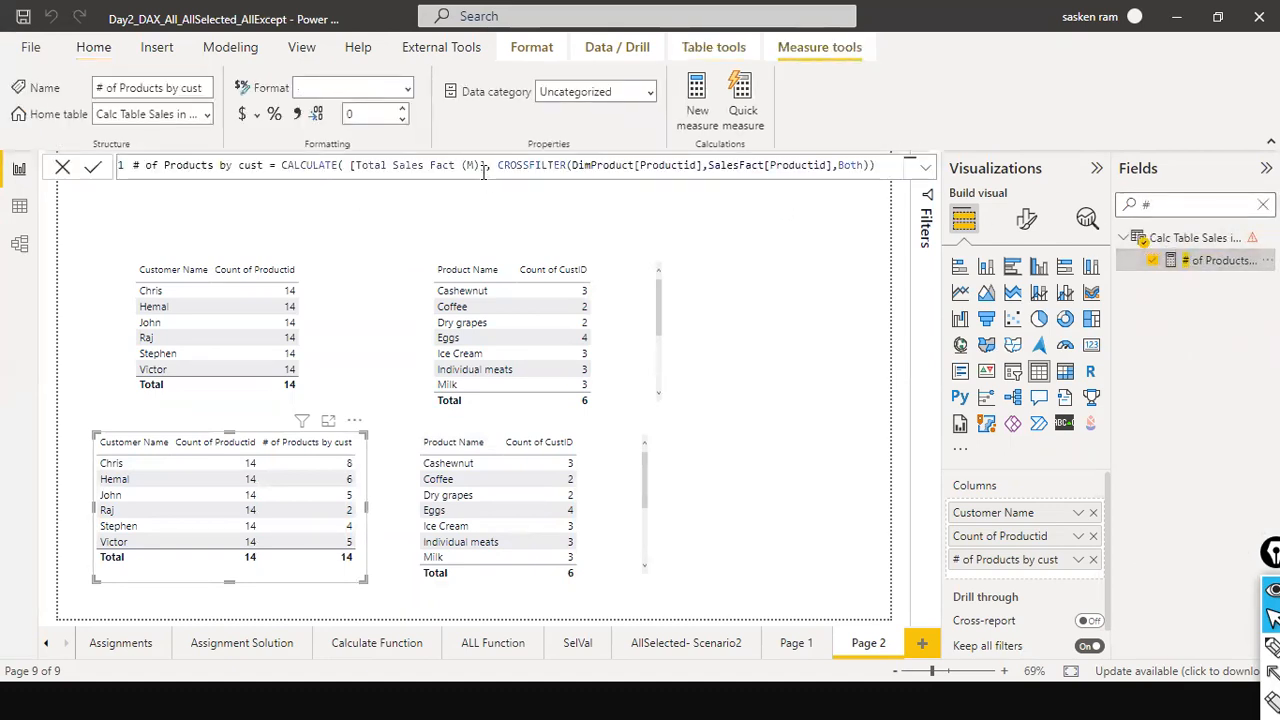
left_click_drag(350, 165, 486, 165)
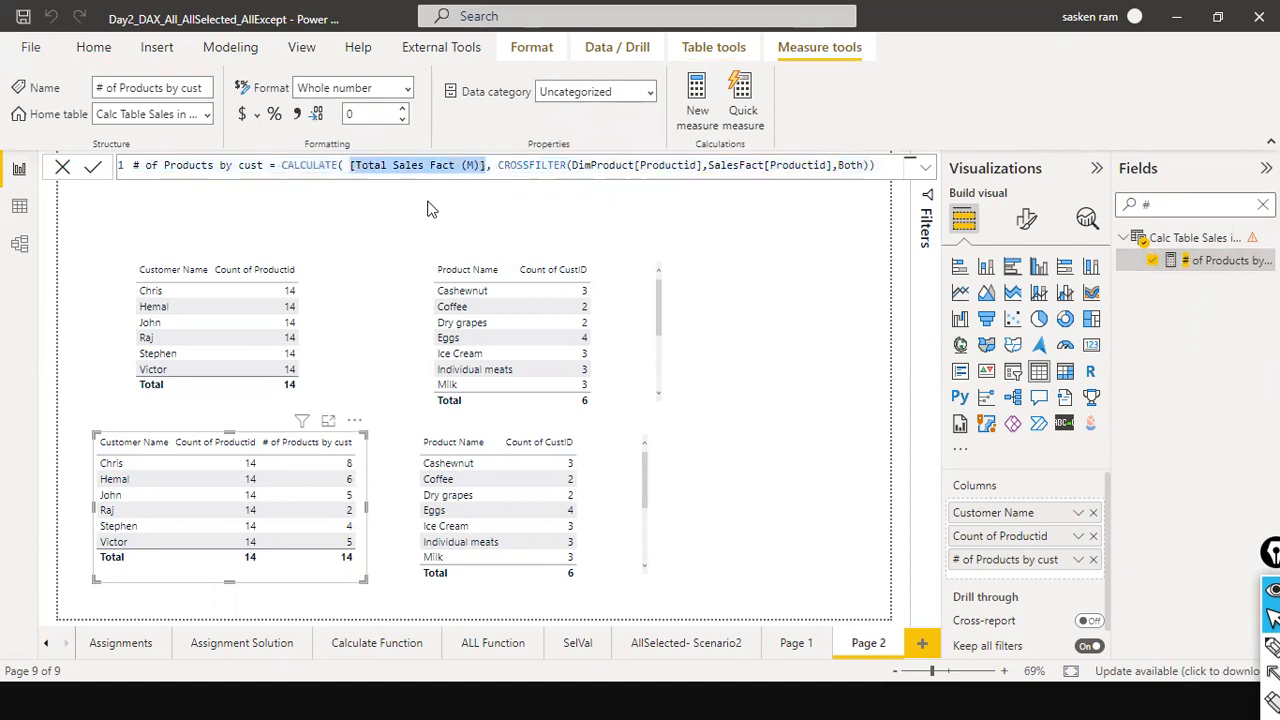
Examine the CROSSFILTER arguments, the two Productid columns and Both, alongside the measure expression in the # of Products by cust formula
left_click(572, 165)
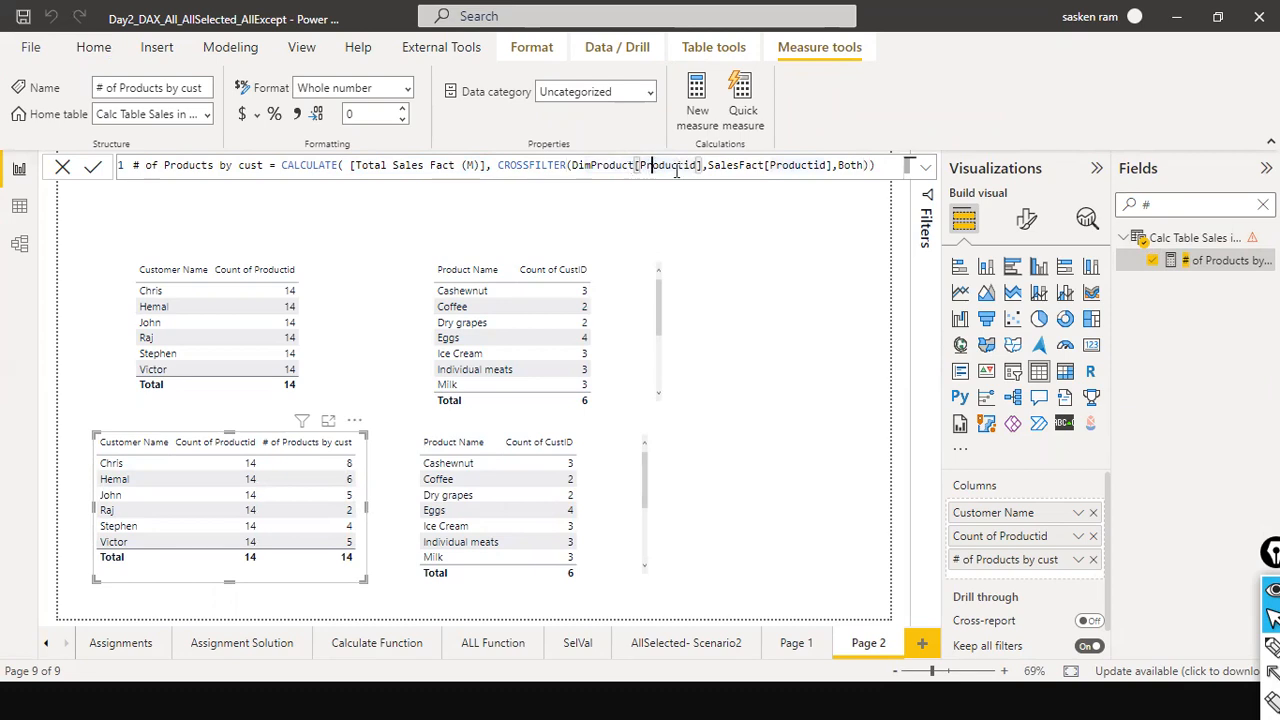
key("BackSpace")
key("BackSpace")
type("id")
left_click(807, 166)
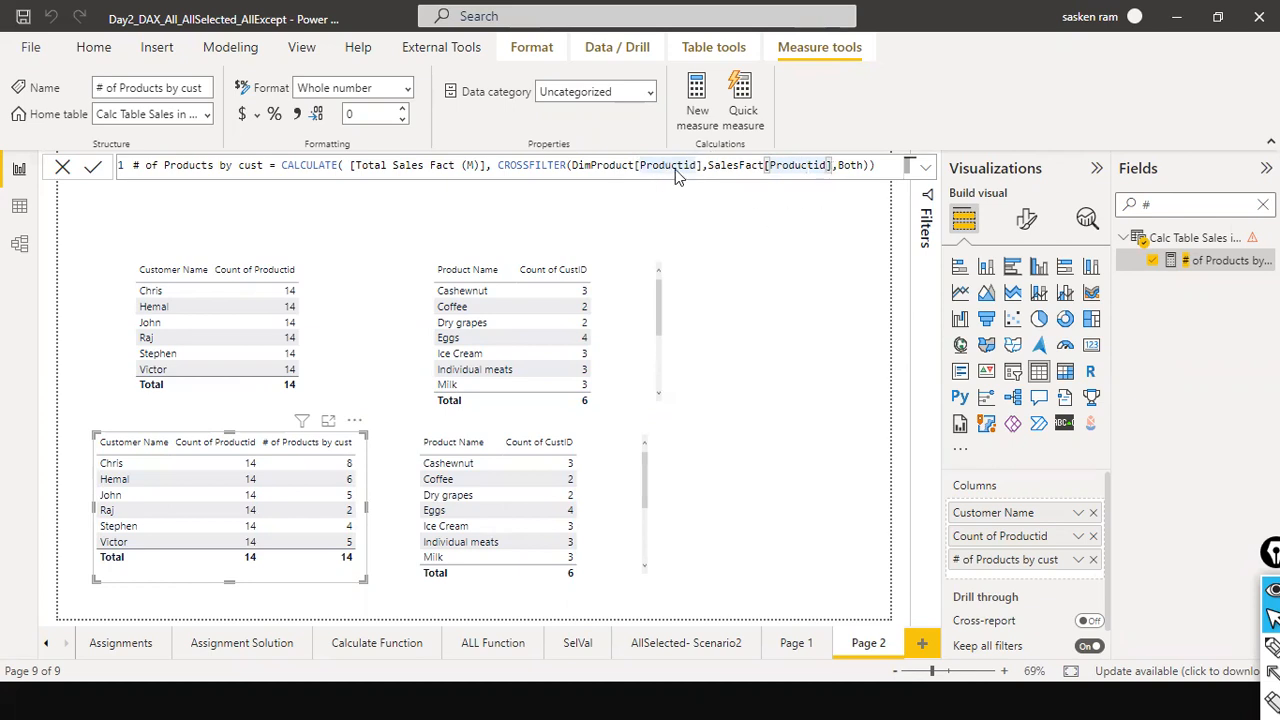
left_click_drag(838, 166, 856, 166)
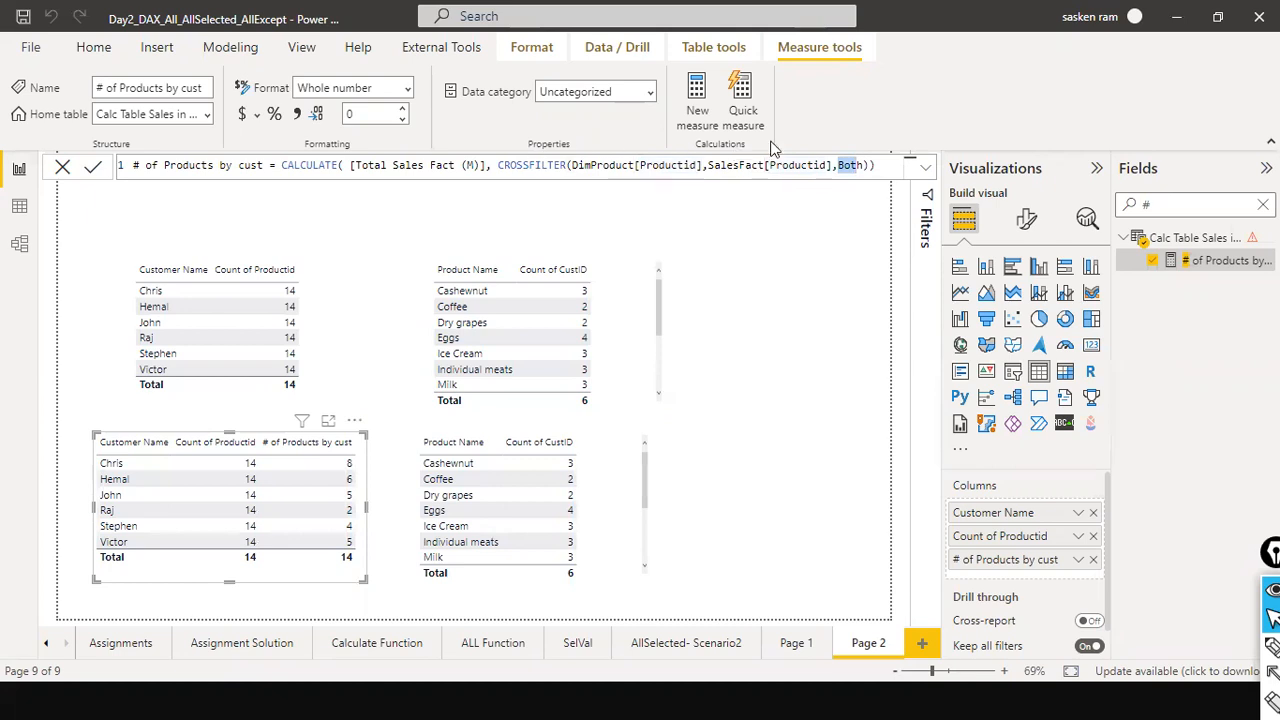
left_click(867, 166)
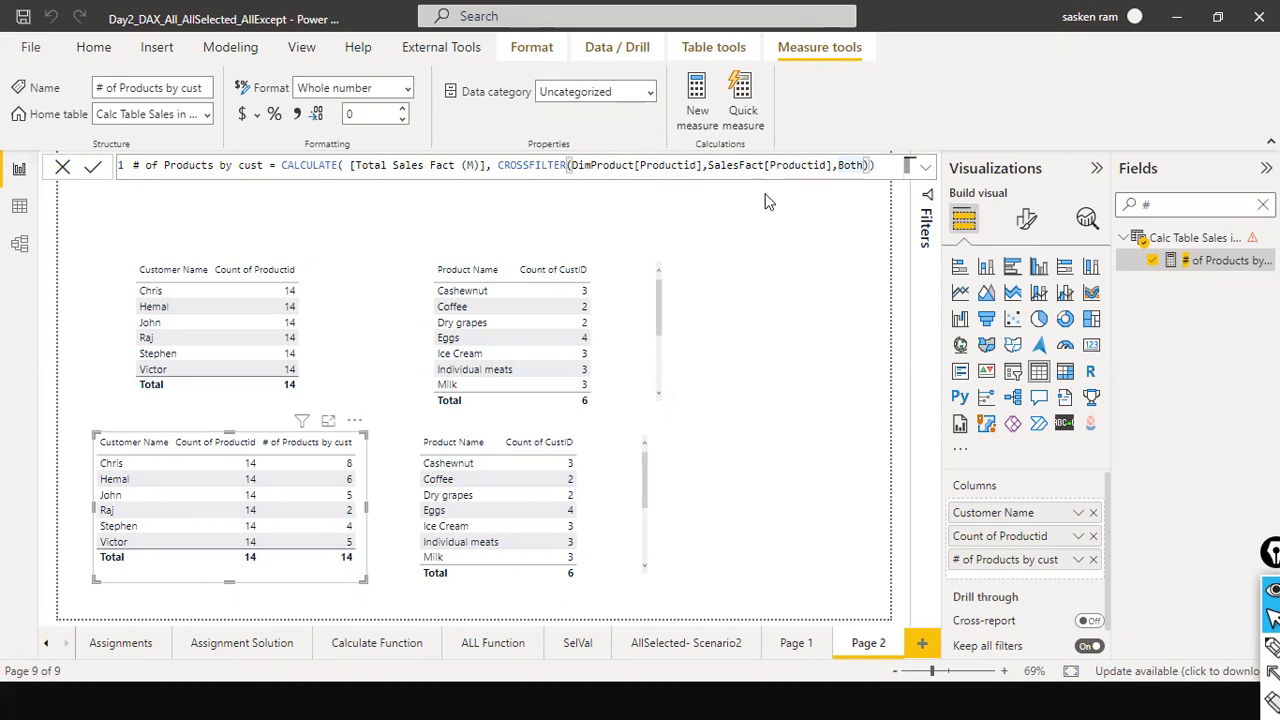
left_click_drag(350, 166, 490, 167)
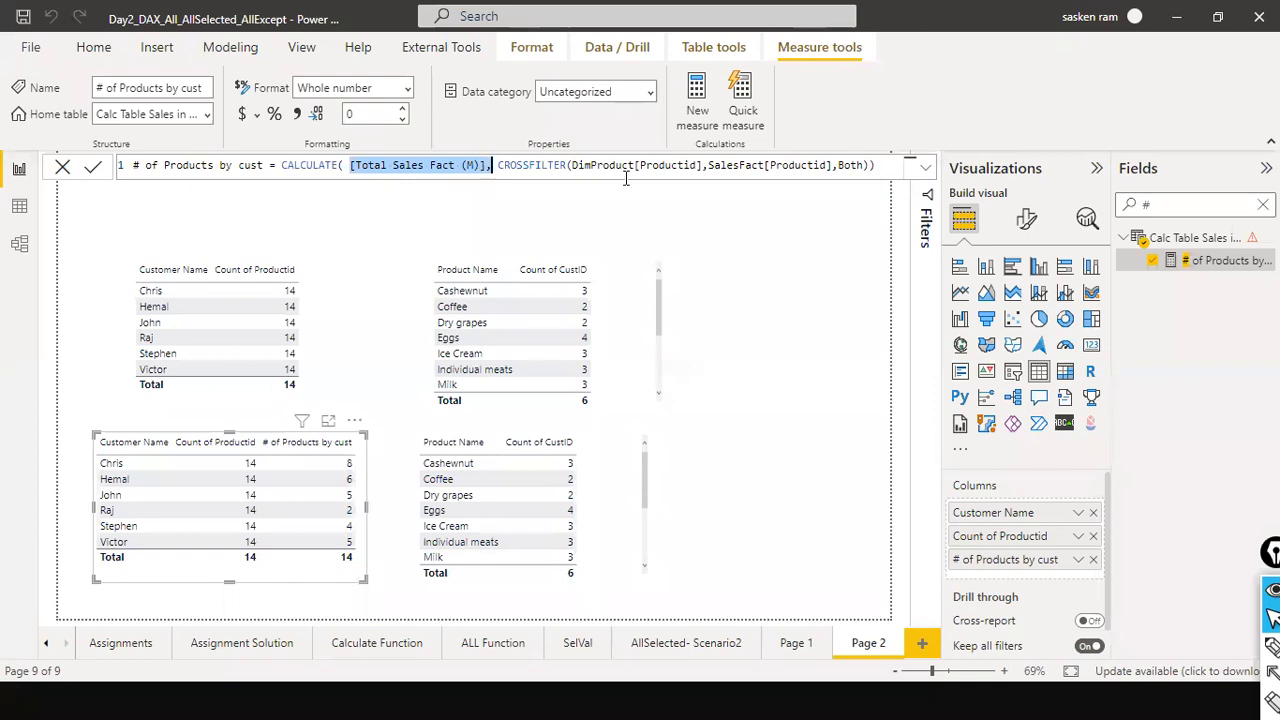
Check the DimProduct–SalesFact relationship in the model view, then reopen the # of Products by cust formula on the report page
left_click(22, 246)
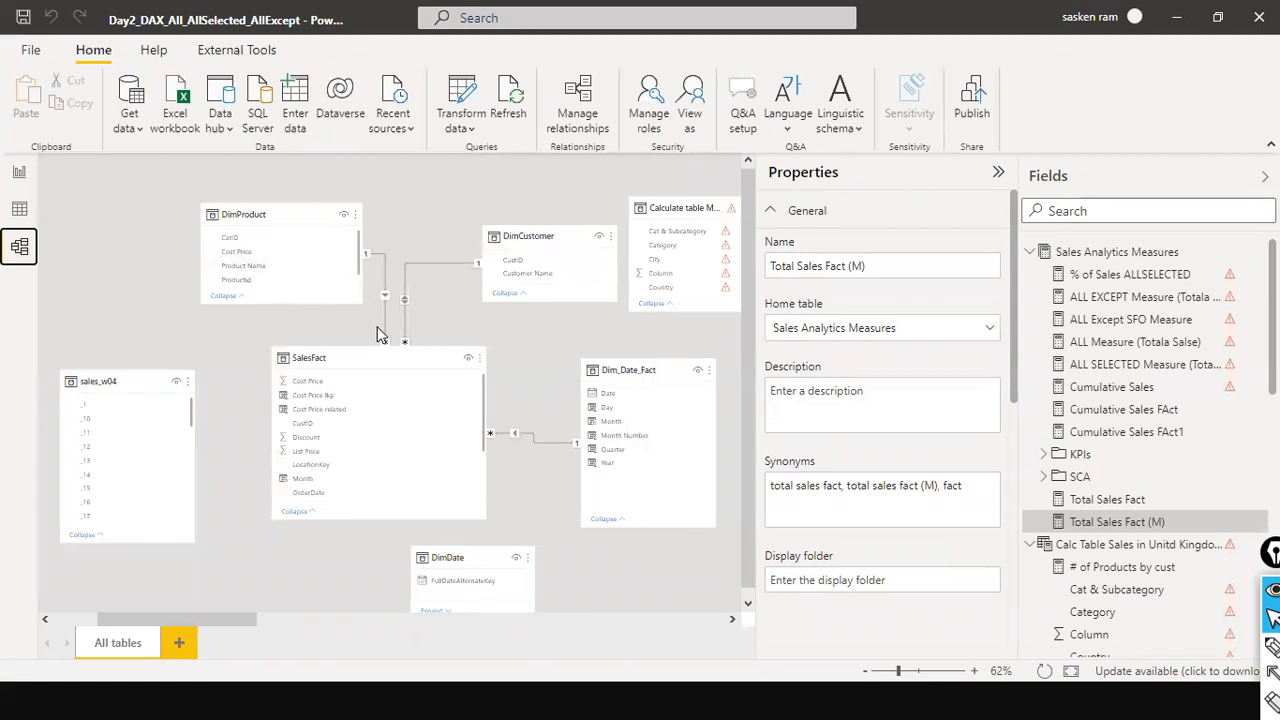
left_click(19, 178)
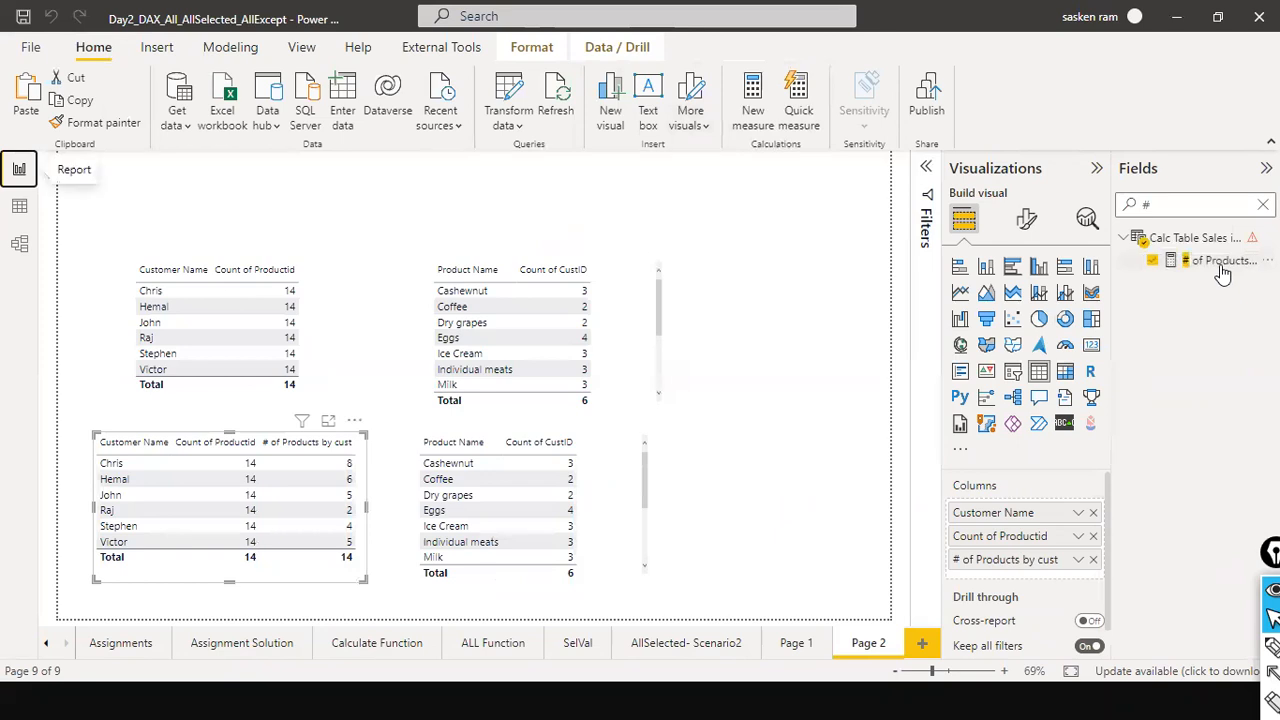
left_click(1182, 259)
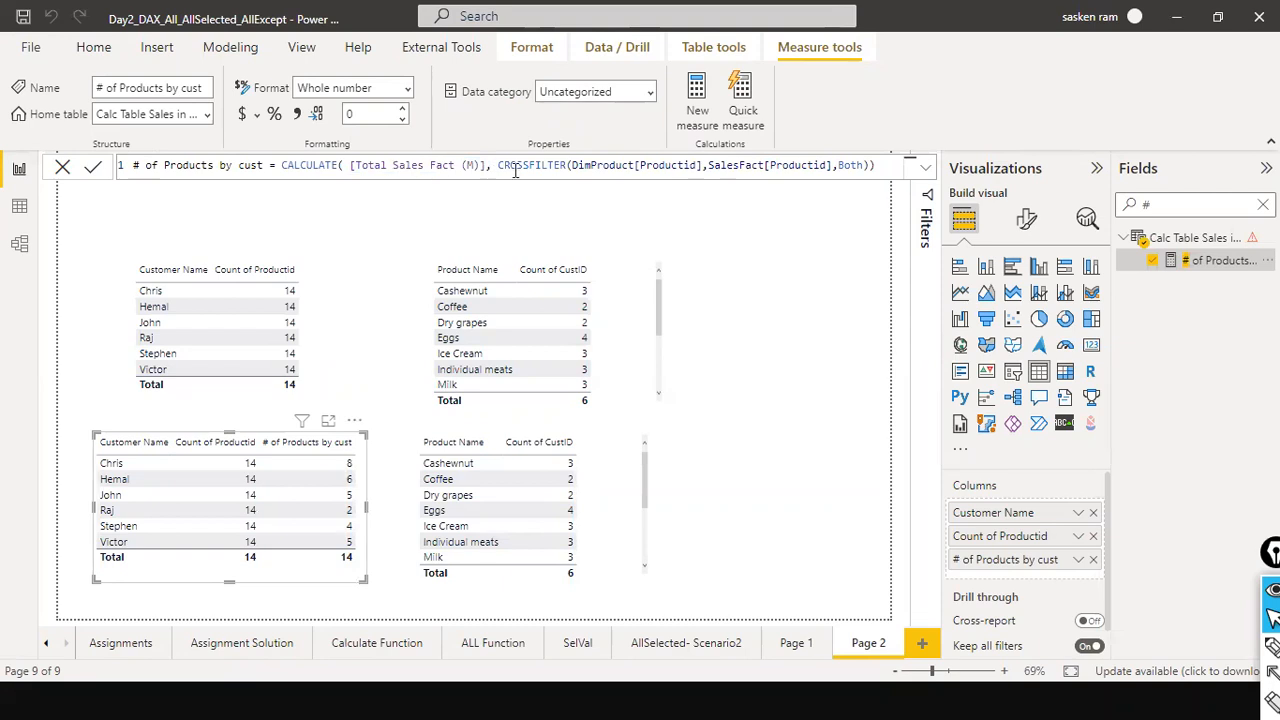
Set the cross filter direction of the SalesFact–DimCustomer relationship to Single in the model view
left_click(19, 245)
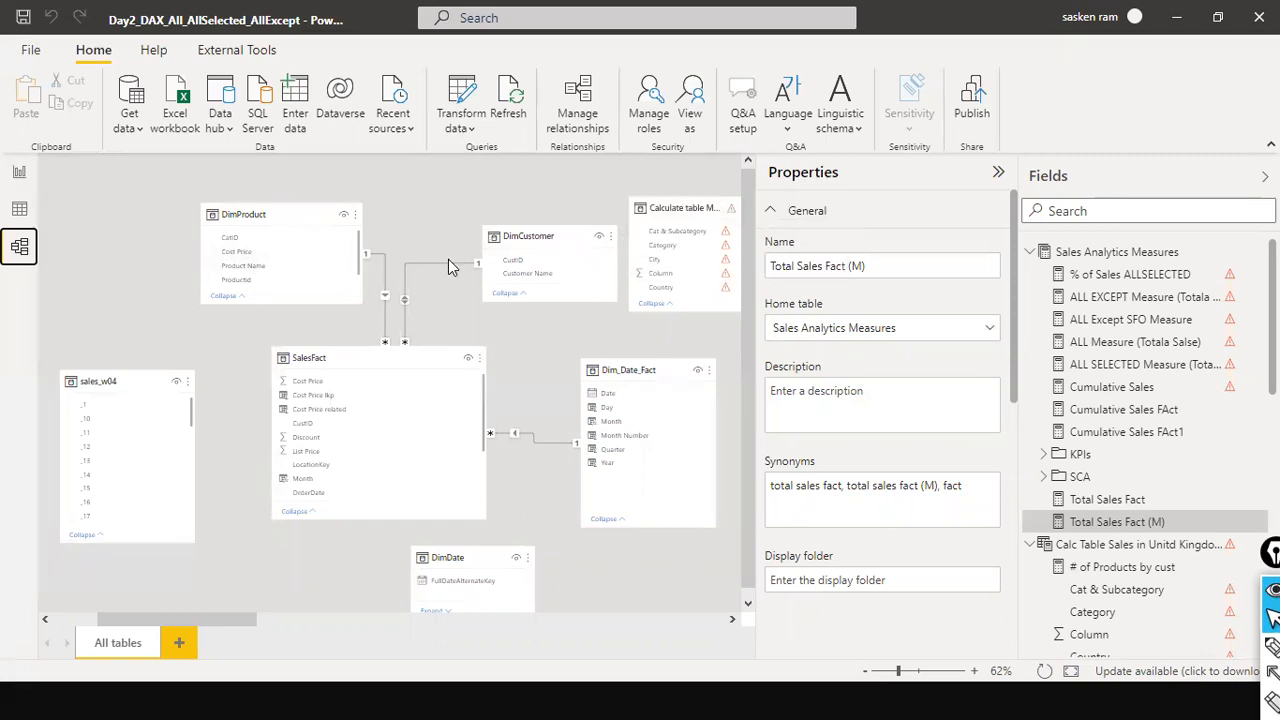
left_click(403, 289)
left_click(516, 197)
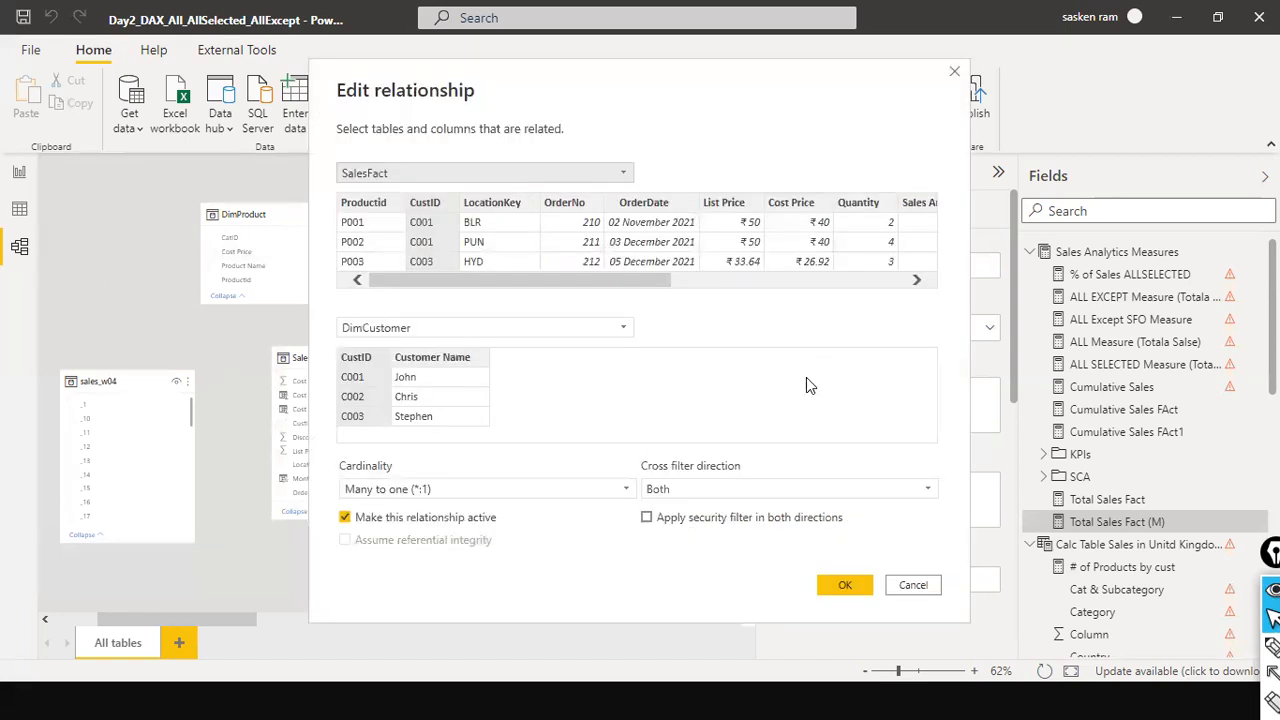
left_click_drag(772, 106, 1192, 130)
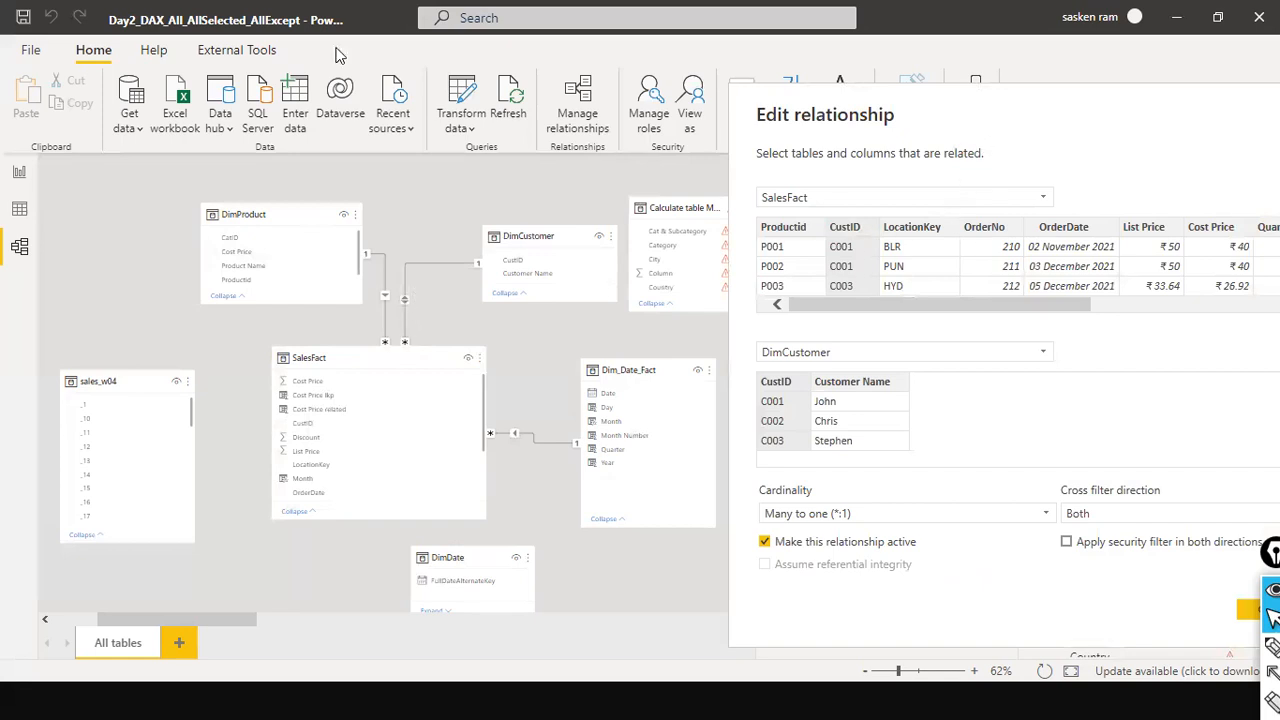
left_click_drag(950, 117, 296, 55)
left_click(404, 451)
left_click(427, 471)
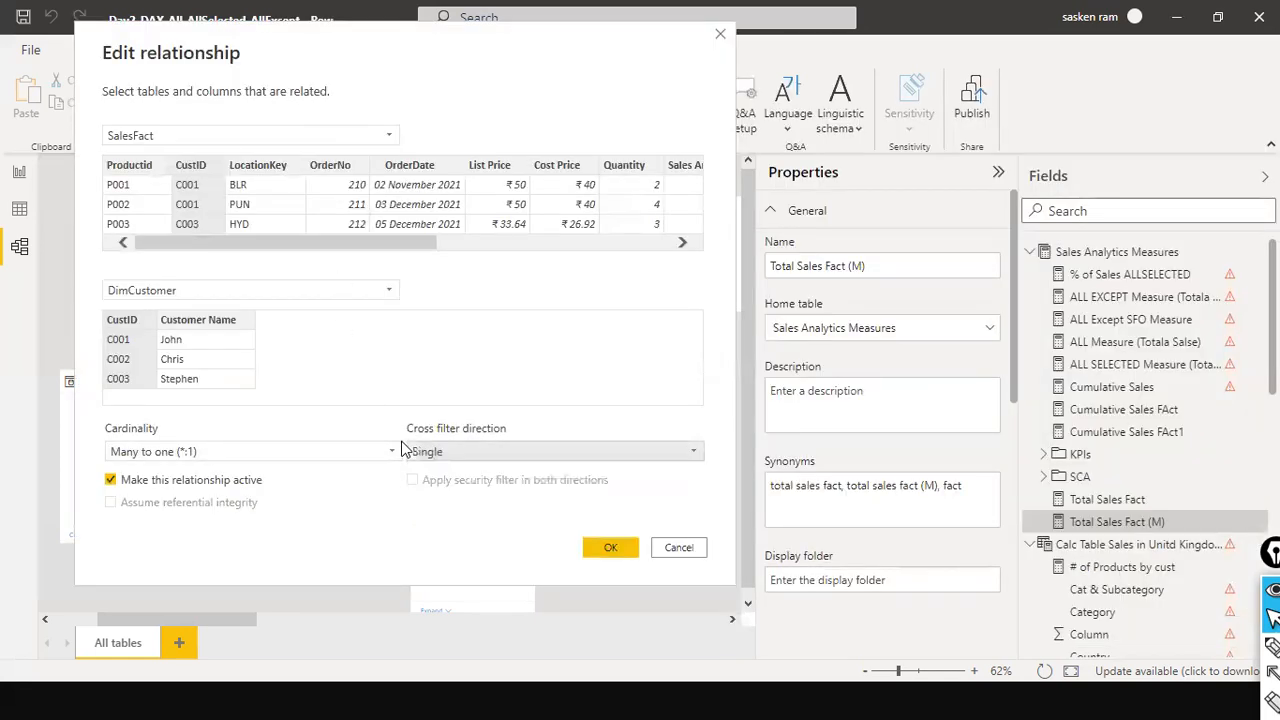
left_click(606, 542)
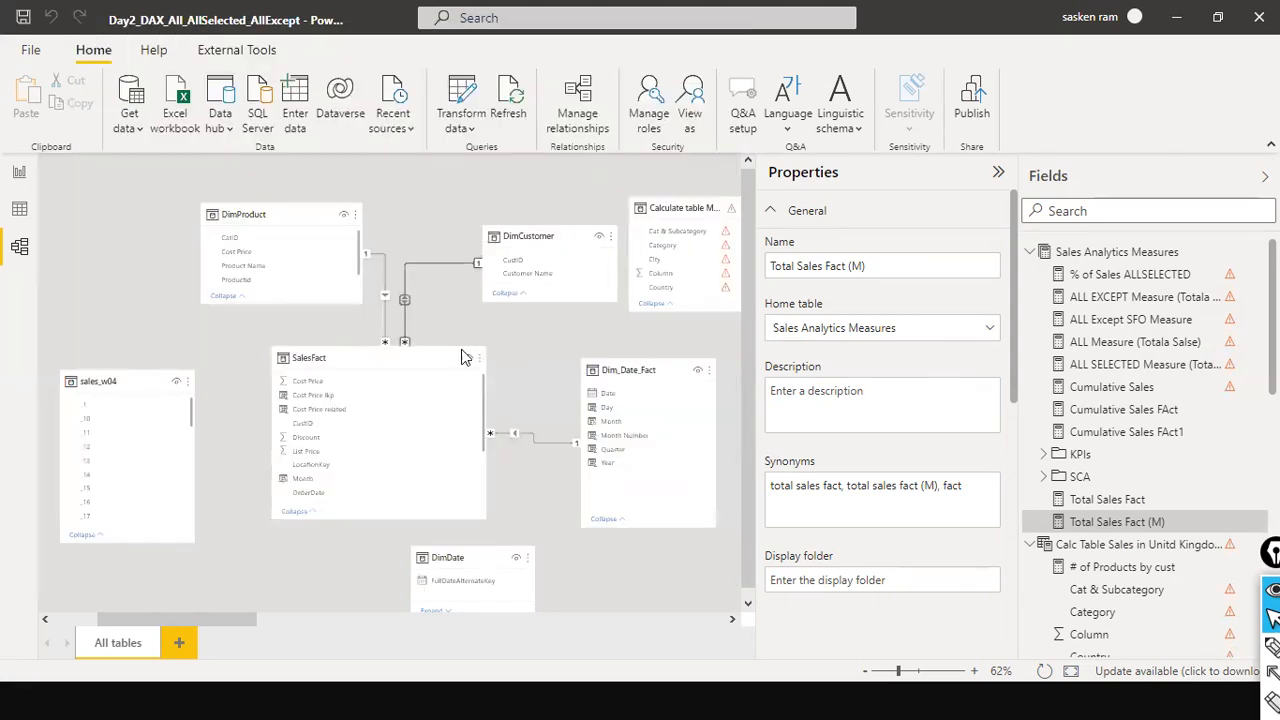
left_click(500, 263)
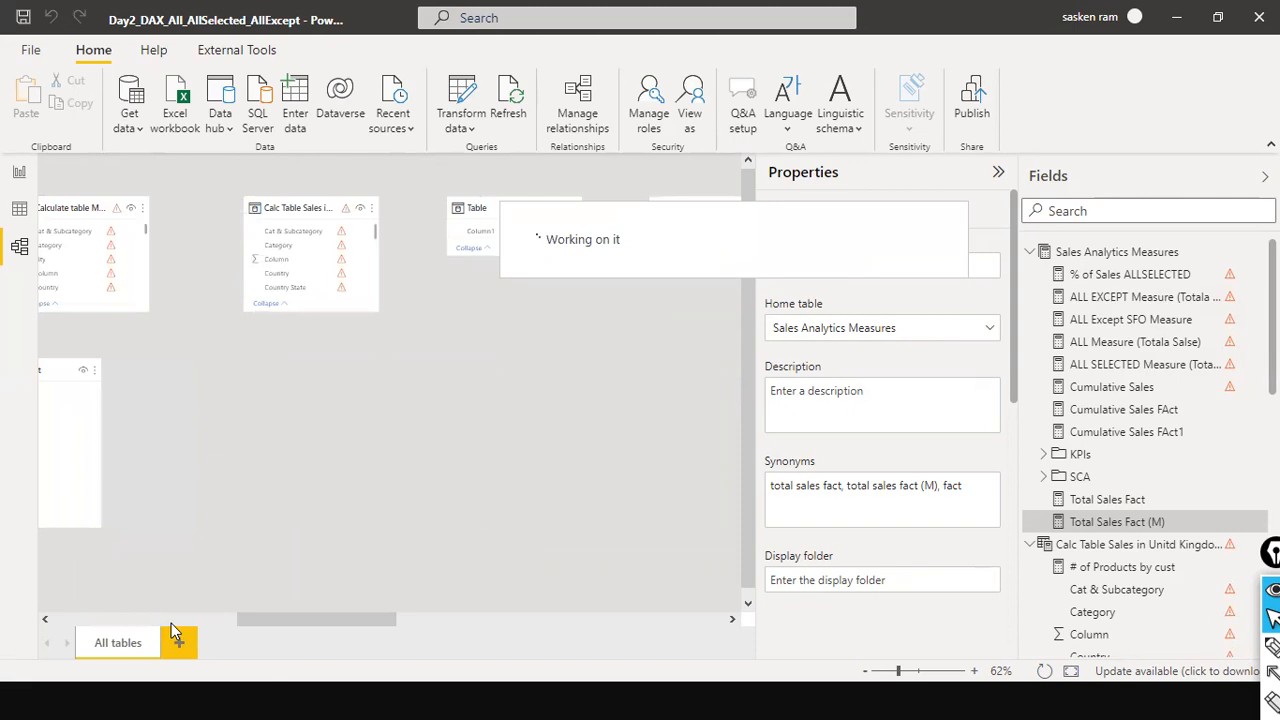
left_click_drag(382, 620, 243, 627)
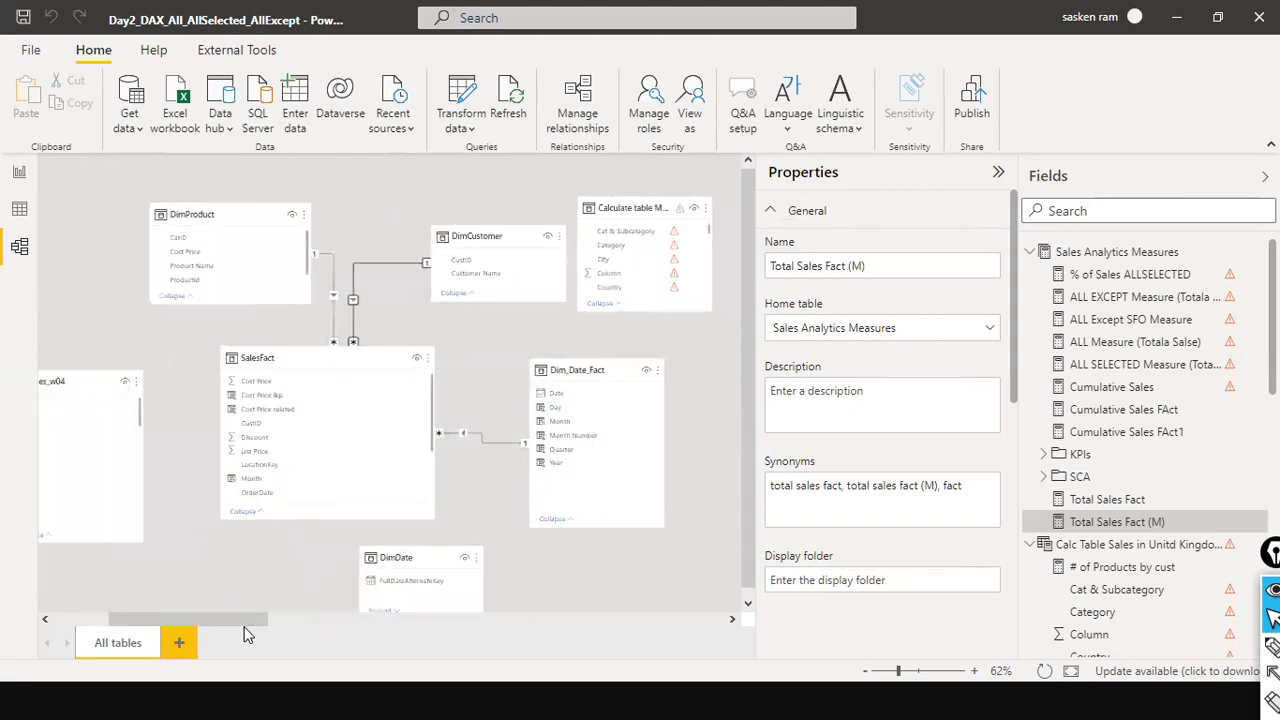
Move the upper product table higher on the report page and check the # of Products by cust formula
left_click(13, 175)
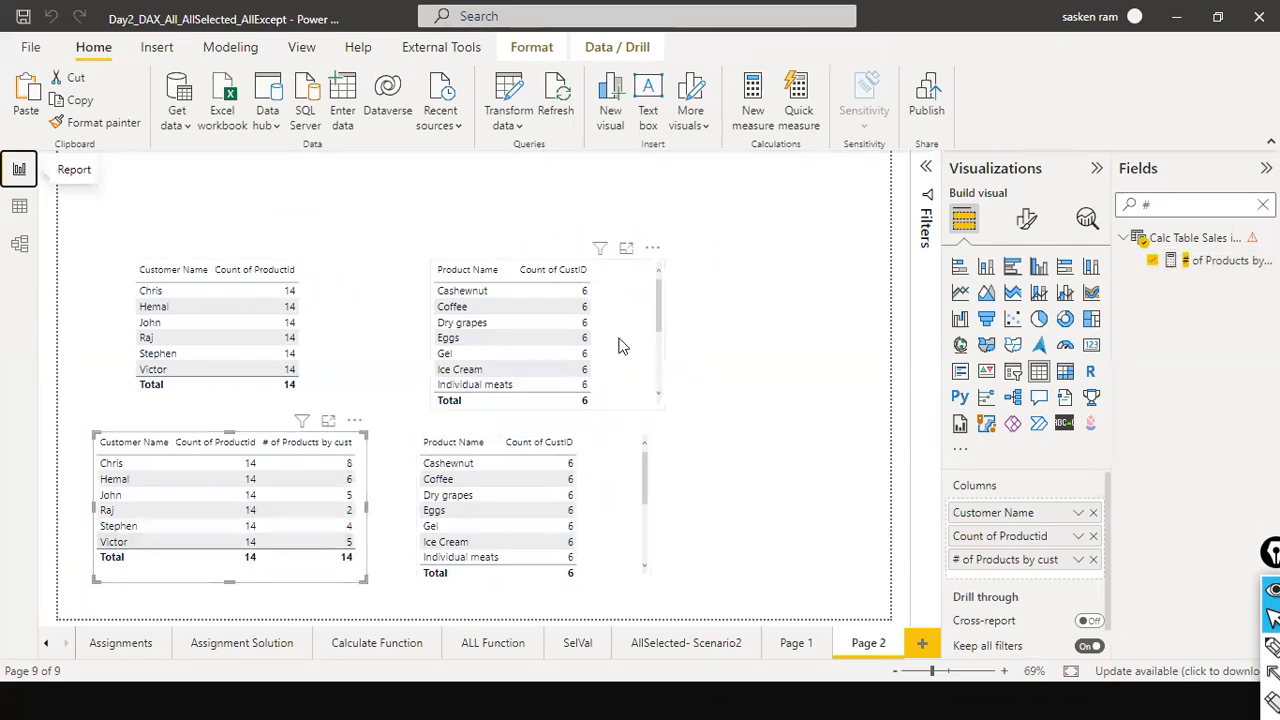
left_click_drag(443, 273, 458, 237)
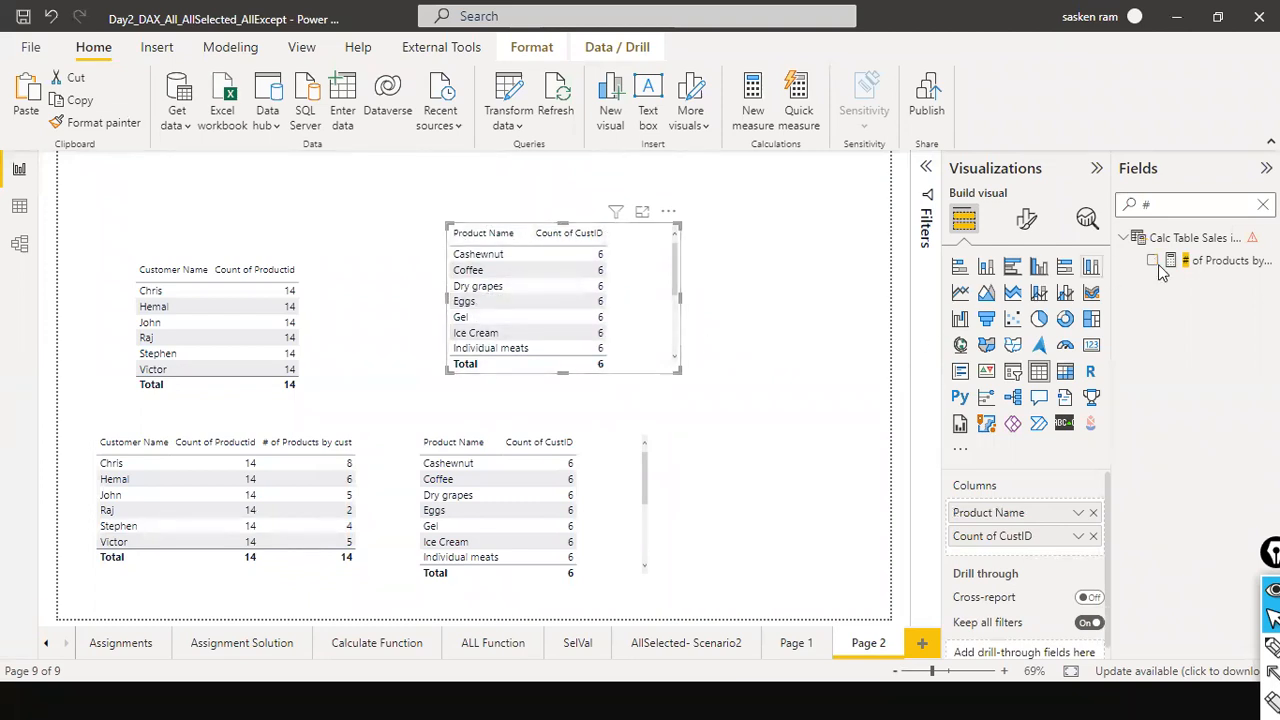
left_click(1237, 262)
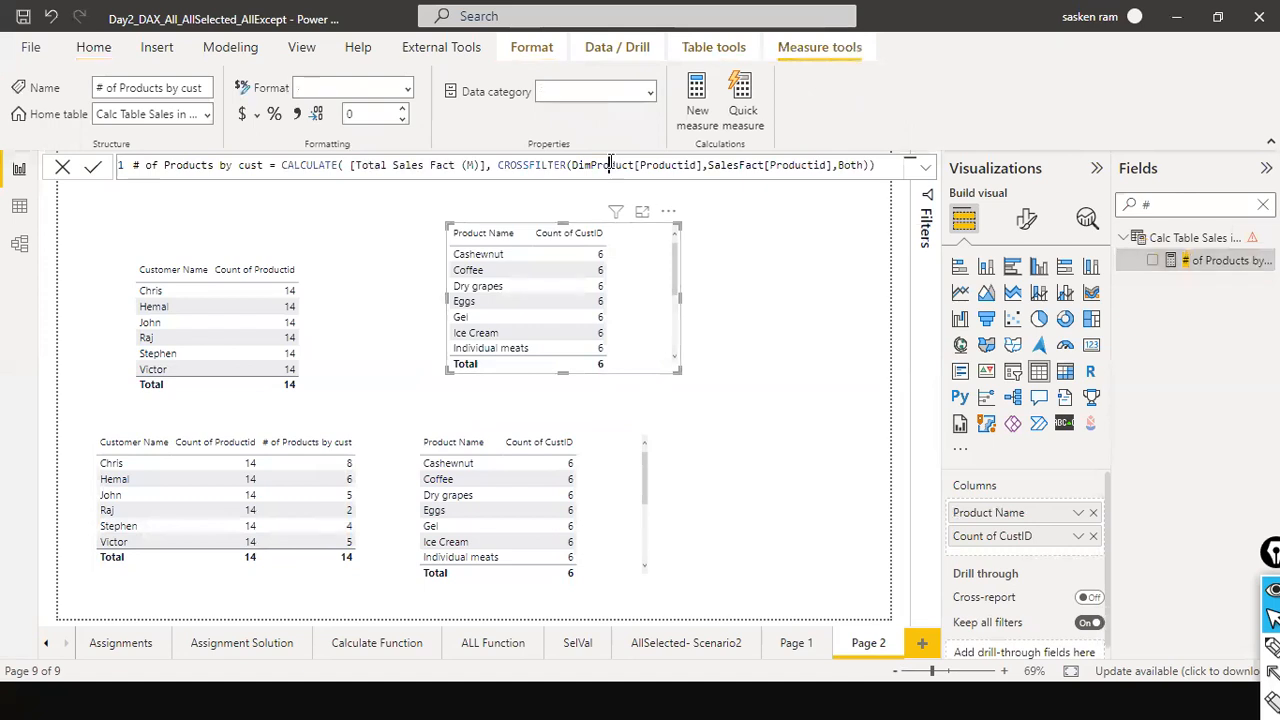
left_click(610, 163)
key("ctrl+a")
left_click(61, 169)
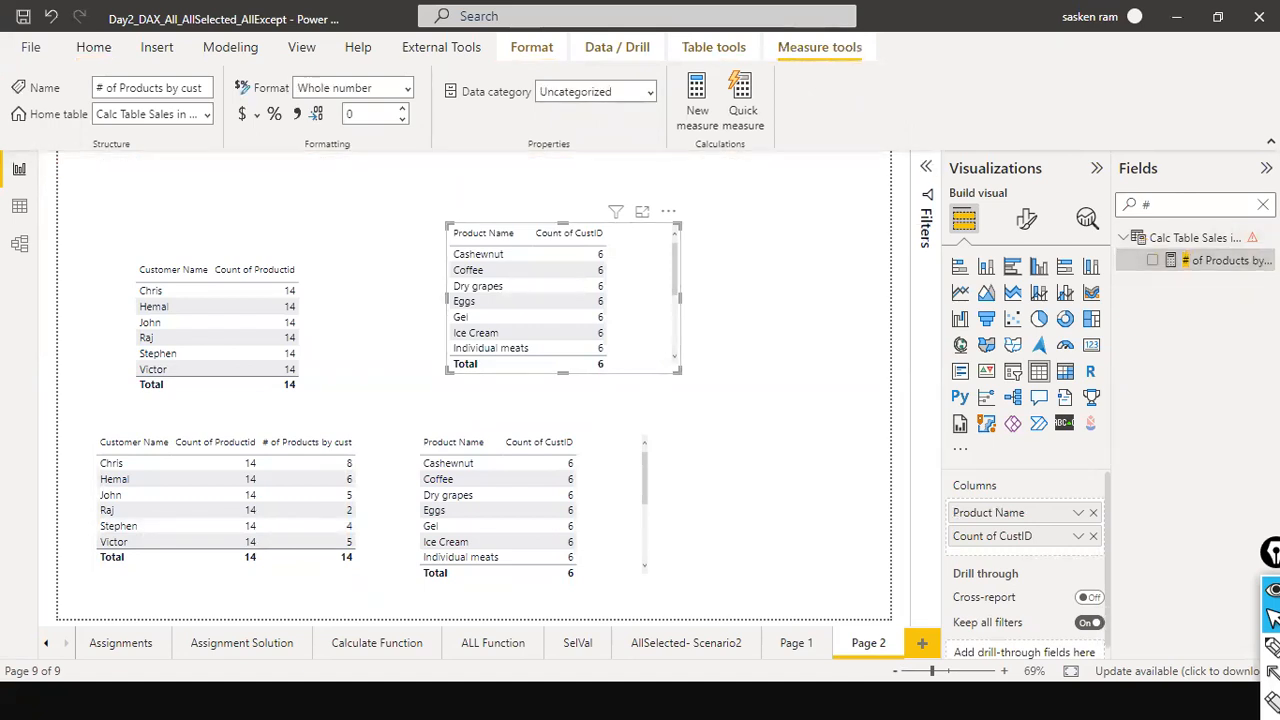
Search the fields for "total sales fact" and copy the formula of the Total Sales Fact (M) measure
left_click(1200, 208)
key("BackSpace")
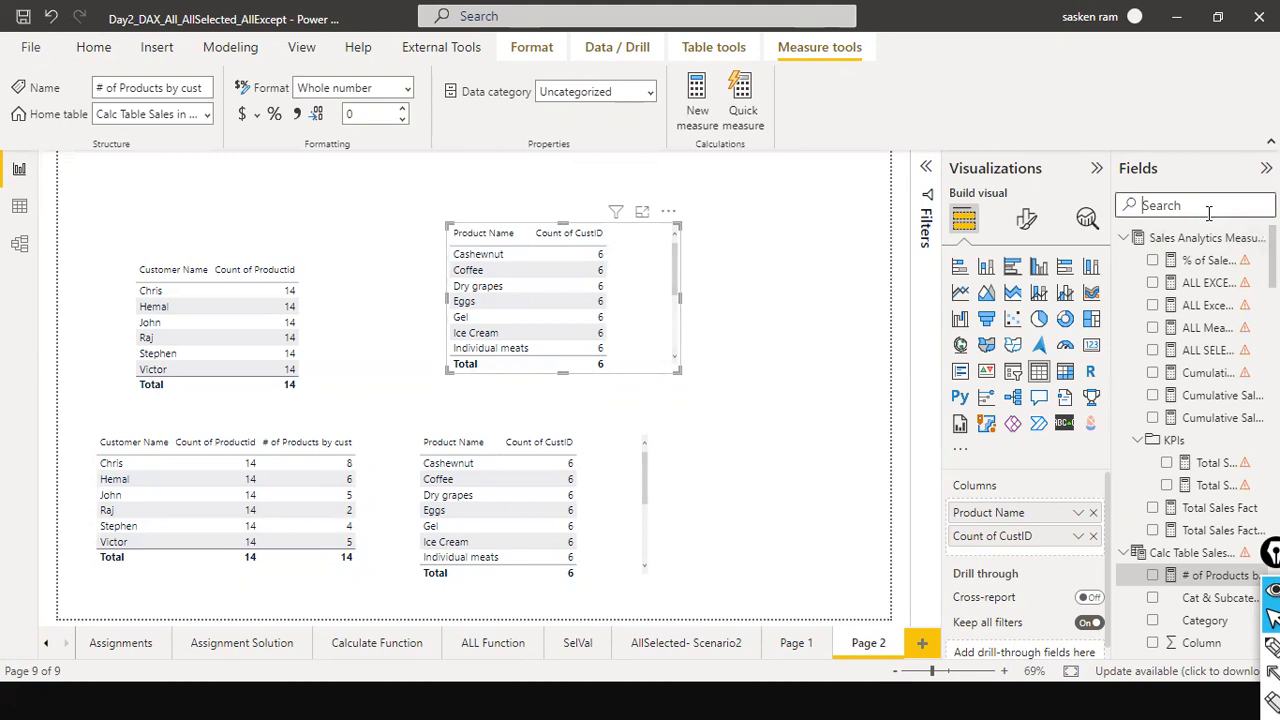
type("total")
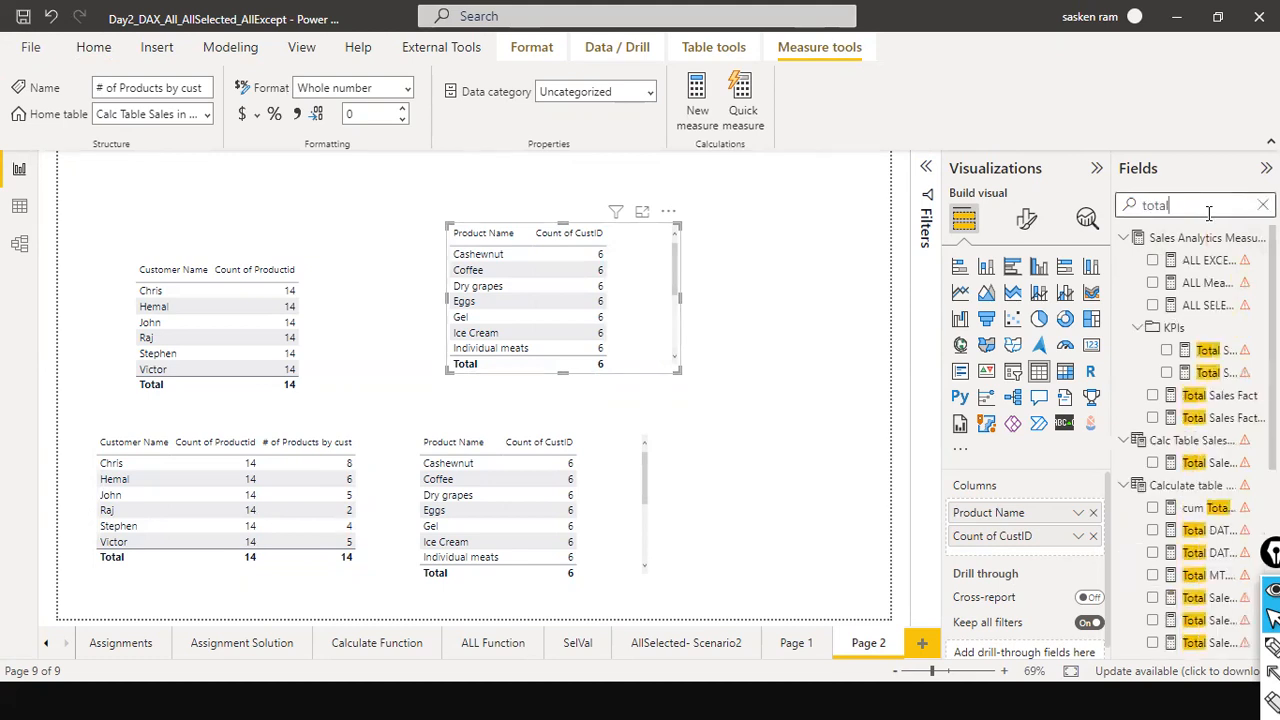
type(" sales s")
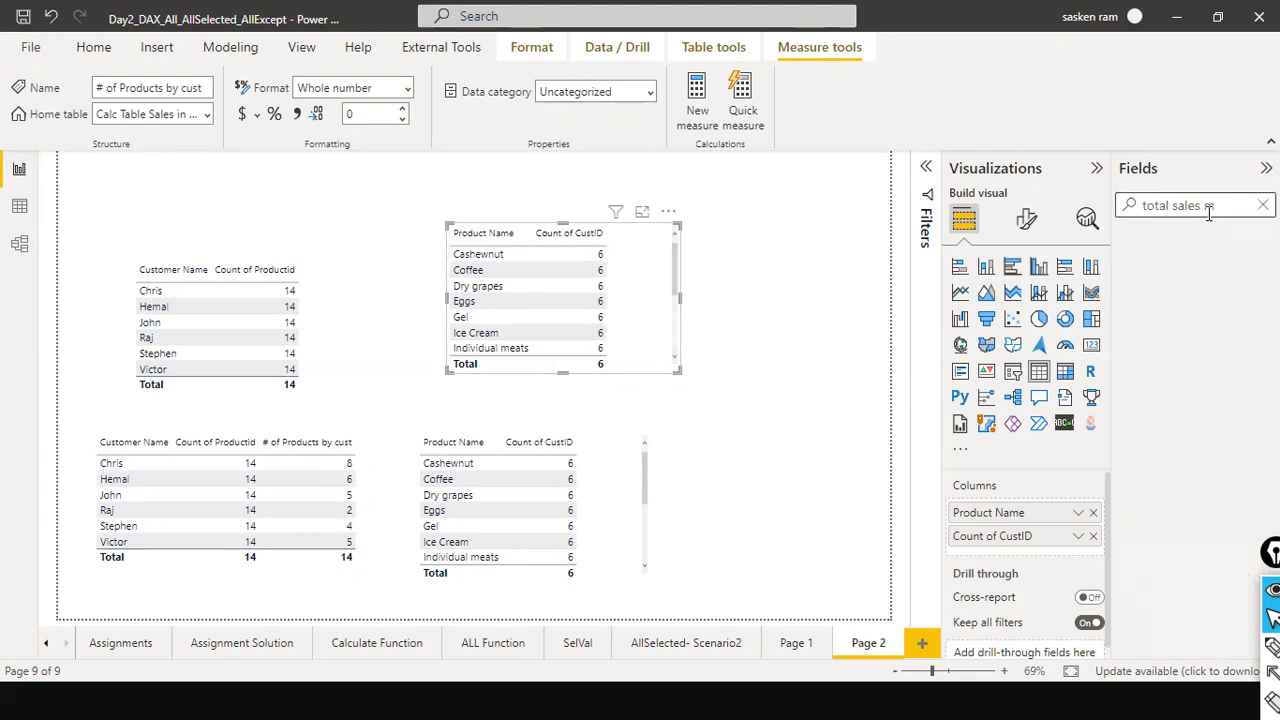
type("act")
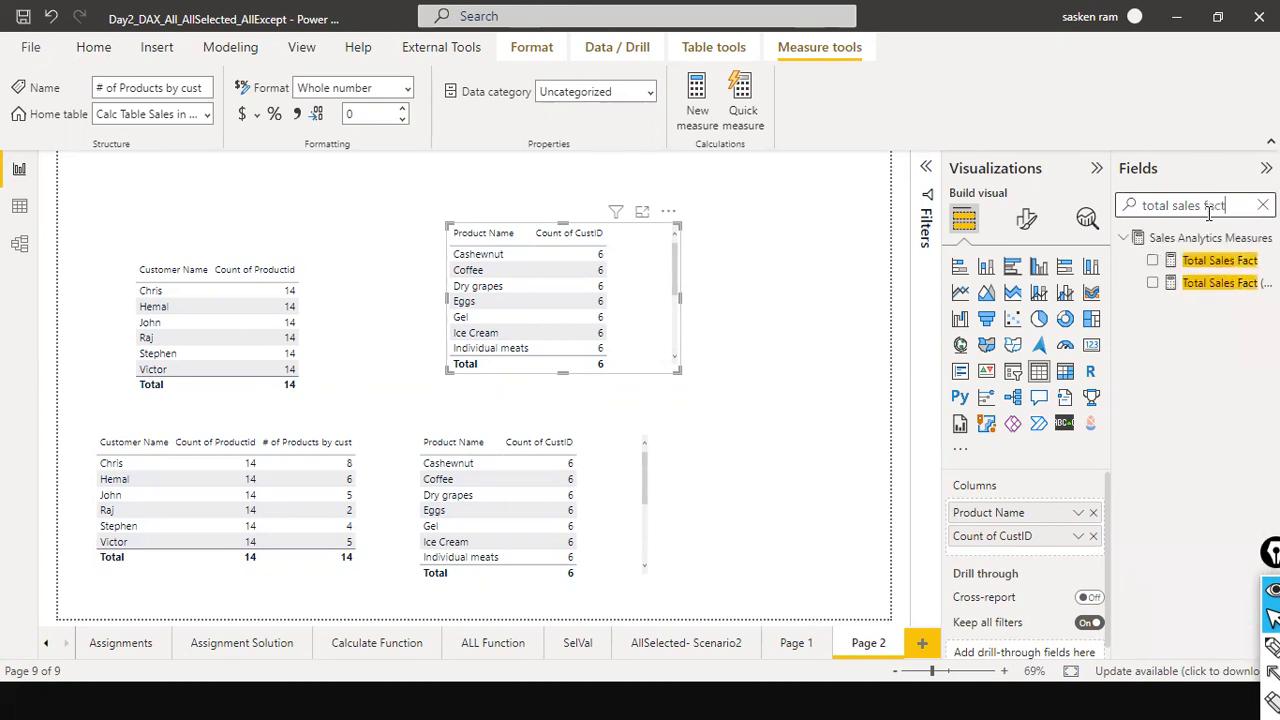
left_click(1168, 283)
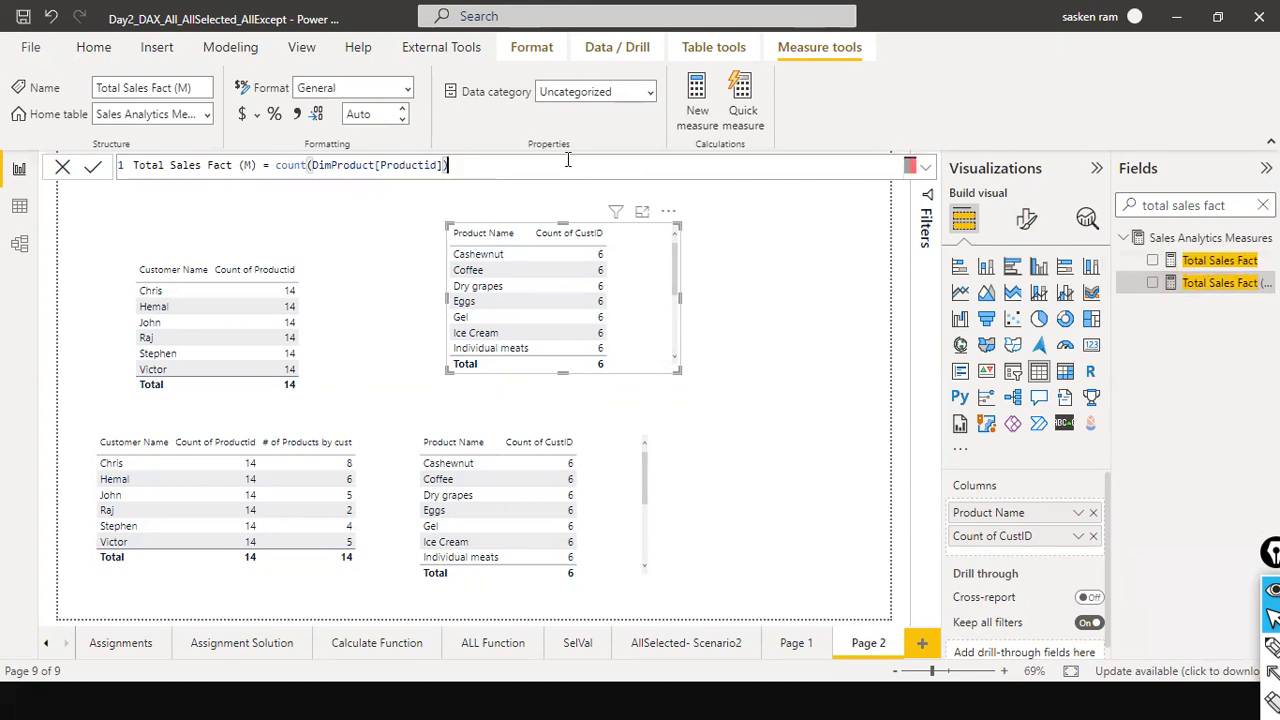
triple_click(379, 165)
key("ctrl+c")
left_click(63, 168)
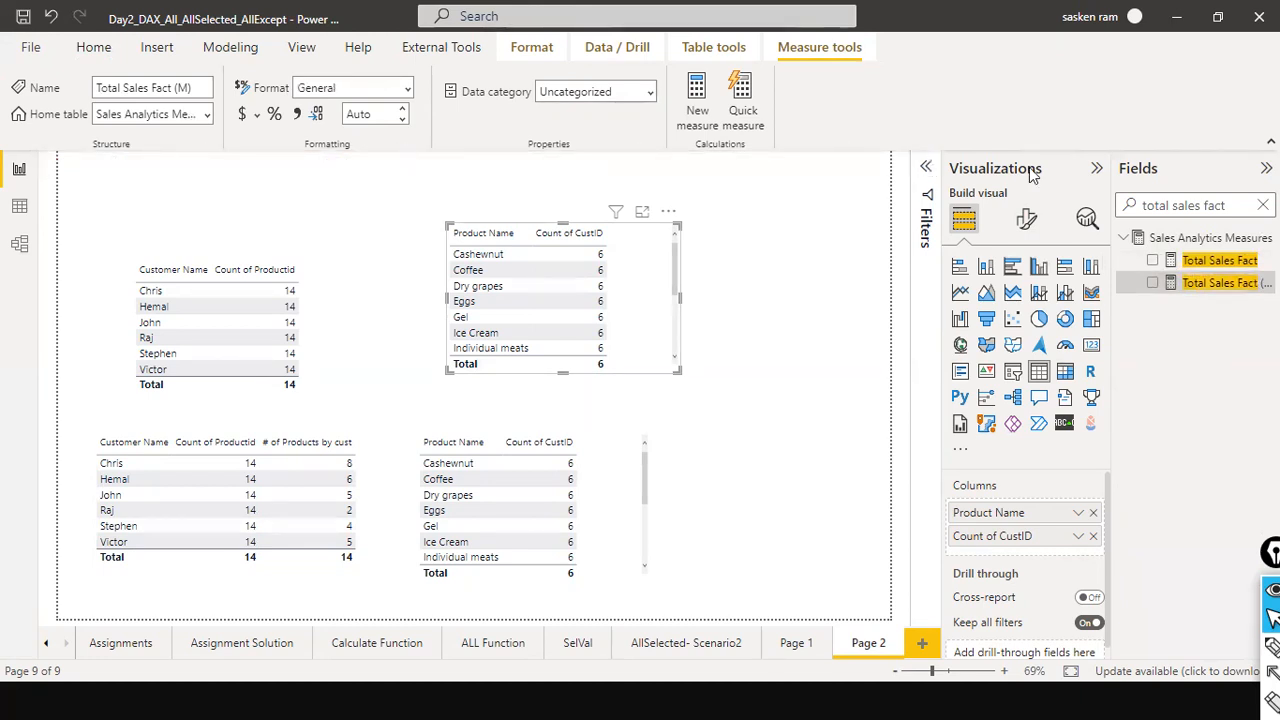
Create a new measure in Sales Analytics Measures from the copied formula with count(DimProduct[Productid])
left_click(1262, 205)
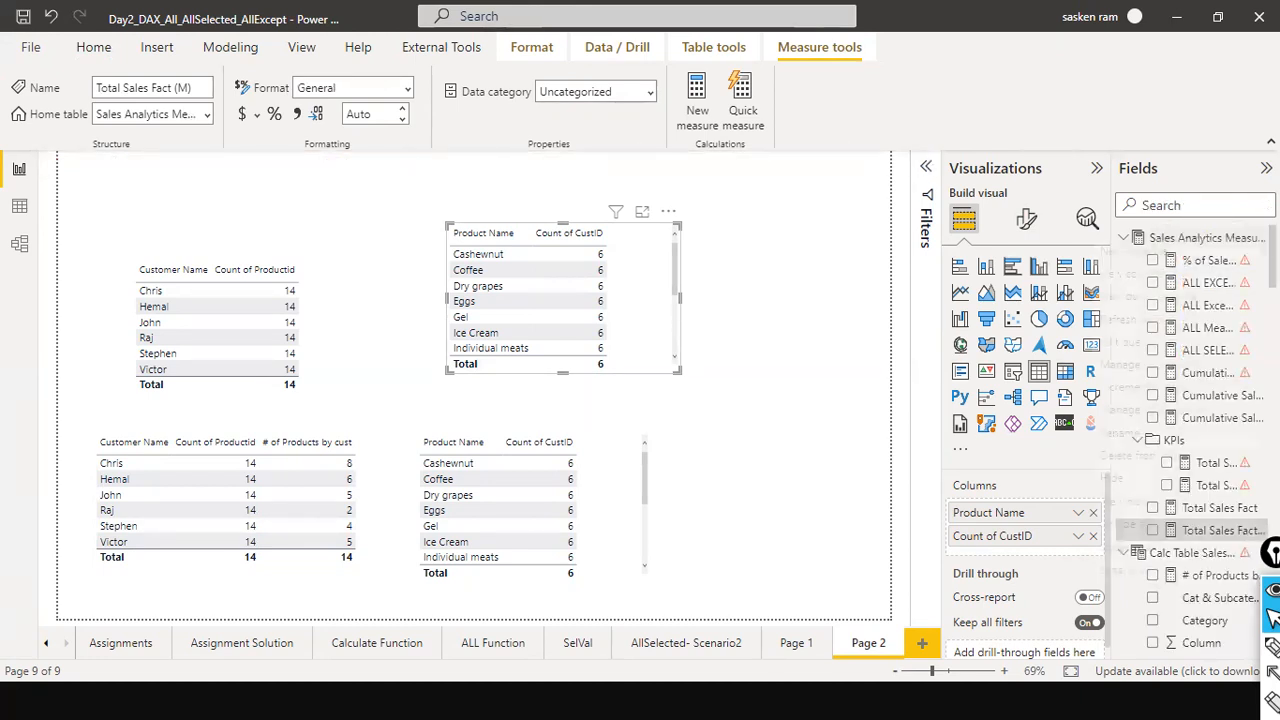
right_click(1184, 239)
left_click(1171, 252)
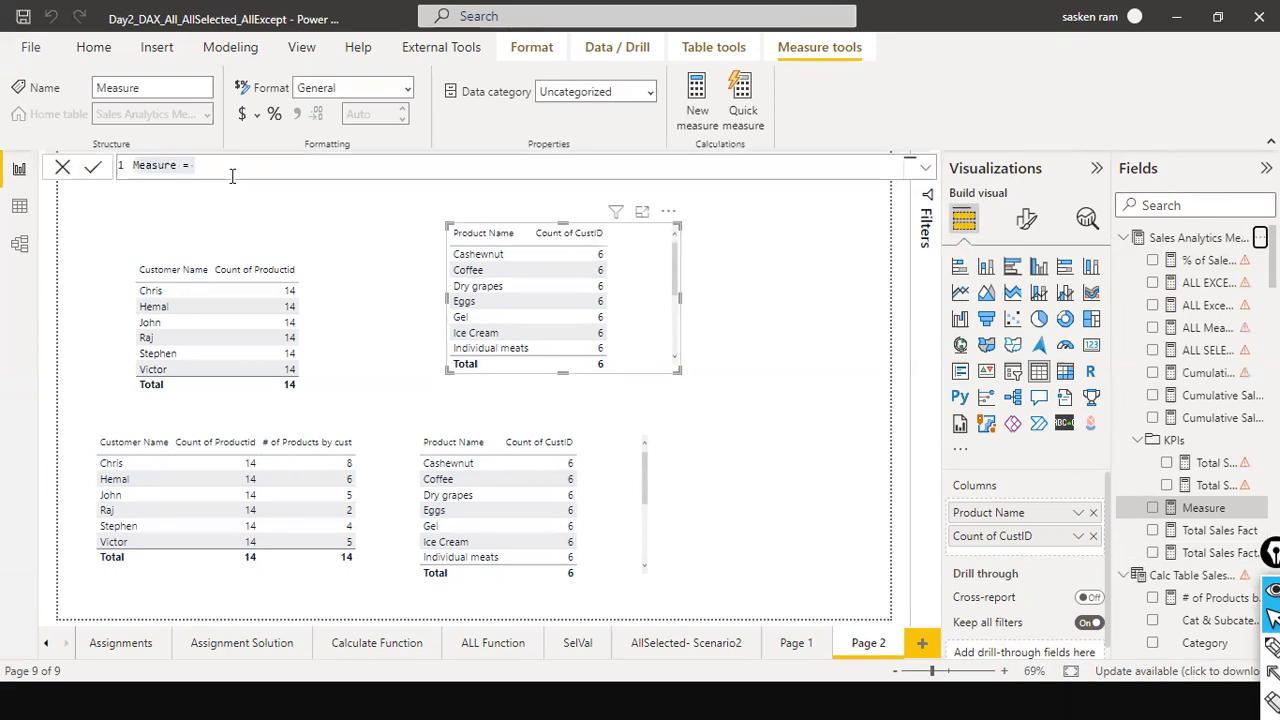
key("ctrl+v")
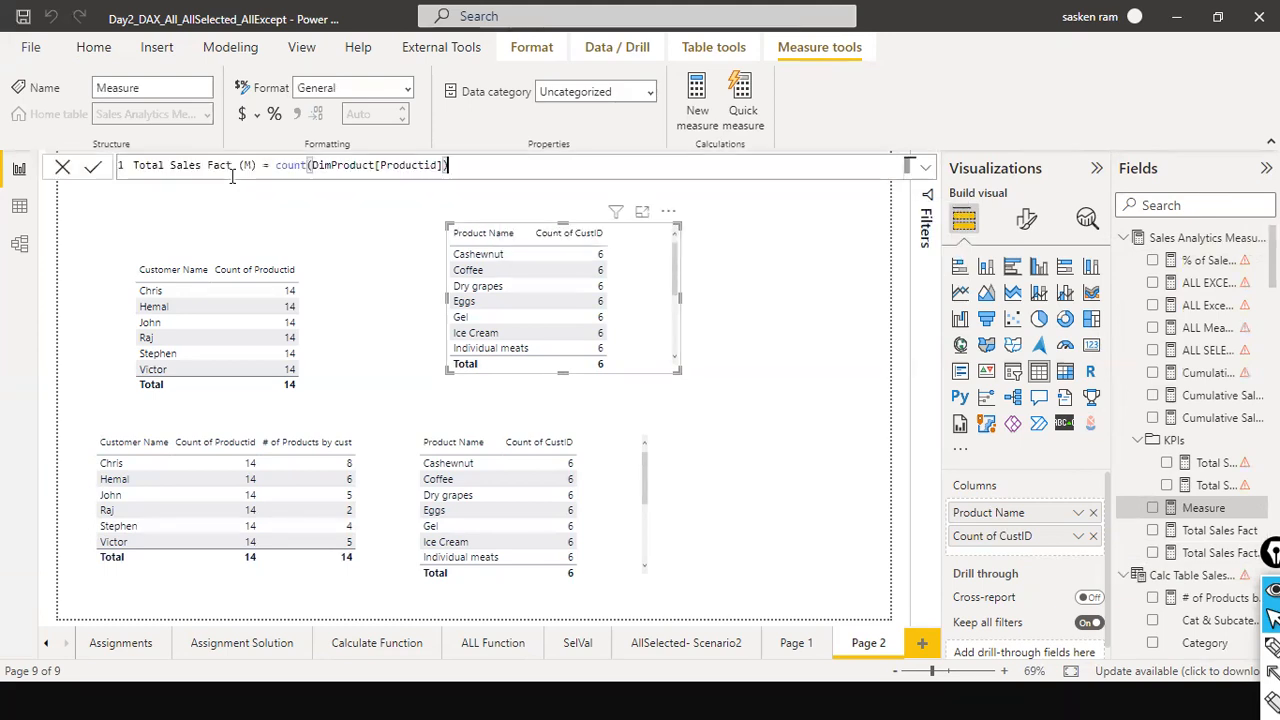
Name the new measure # of cust by Product in its formula and commit it
key("Home")
key("shift+Right")
key("shift+Right")
key("shift+Right")
key("shift+Right")
key("shift+Right")
key("shift+Right")
key("shift+Right")
key("shift+Right")
key("shift+Right")
key("shift+Right")
key("shift+Right")
key("shift+Right")
key("shift+Right")
key("shift+Right")
key("shift+Right")
key("shift+Right")
key("shift+Right")
key("shift+Right")
key("shift+Right")
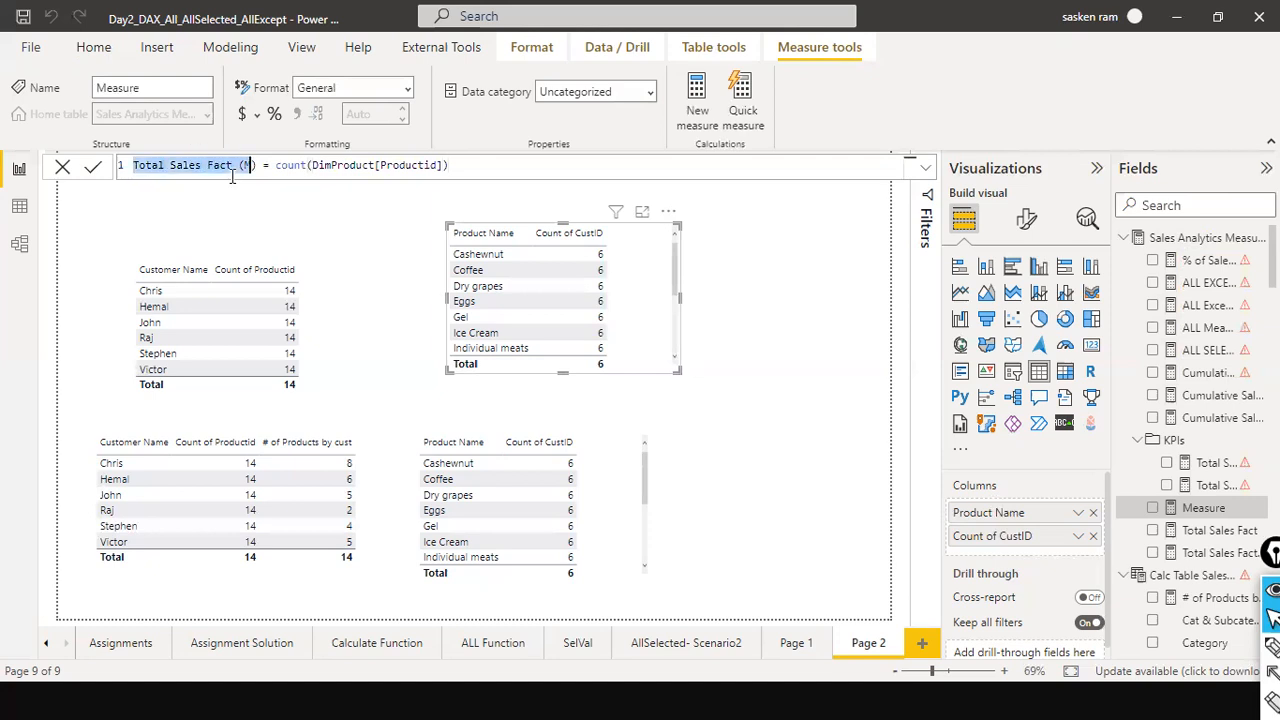
key("BackSpace")
type("# of cust ")
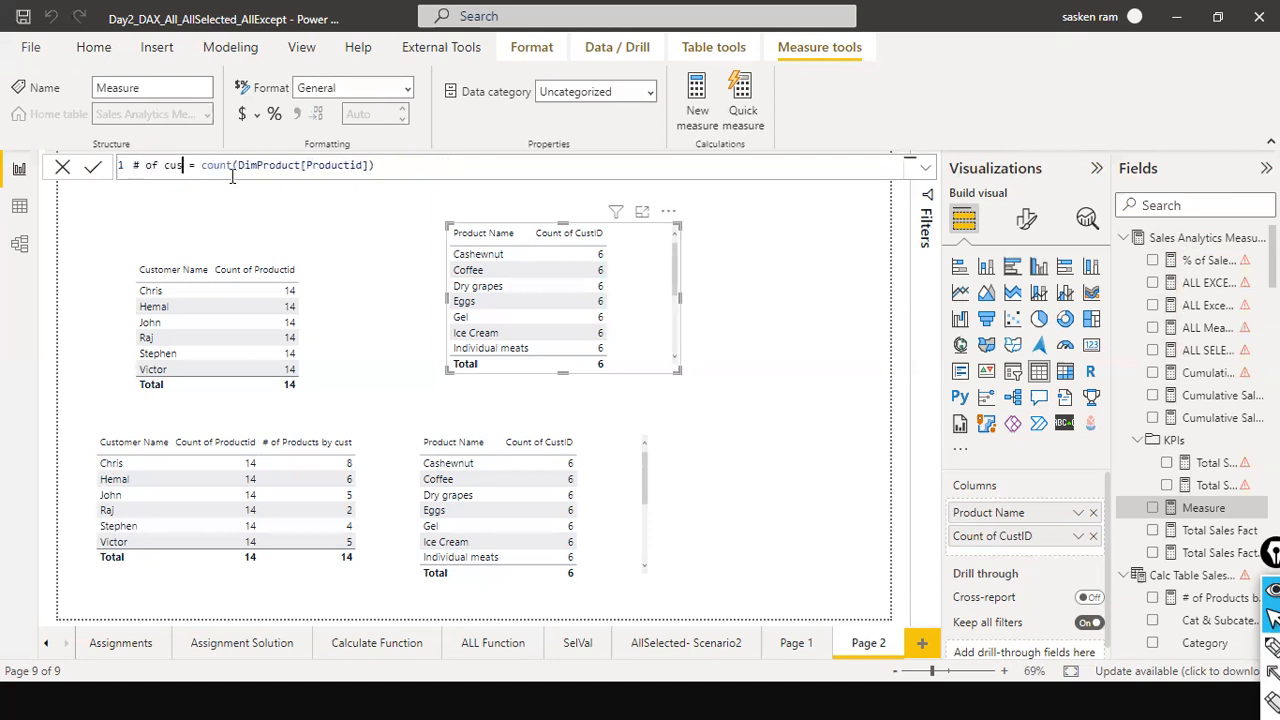
type("by P")
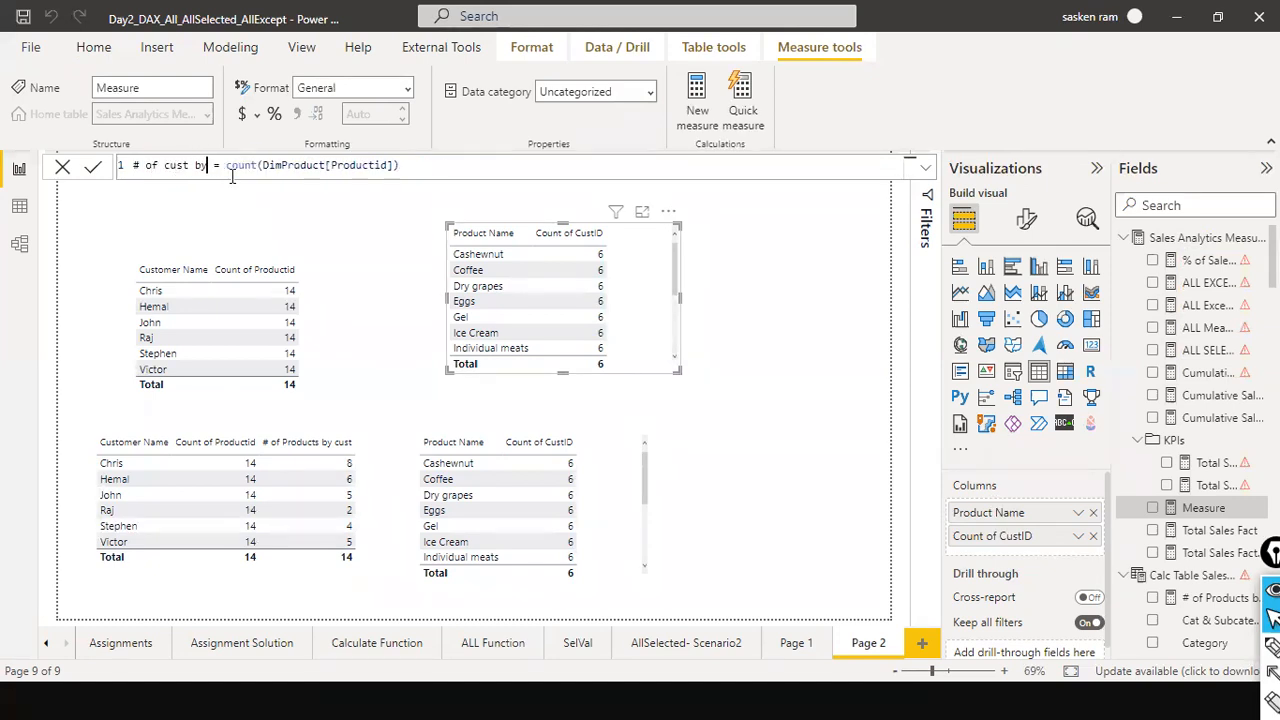
type("roduct")
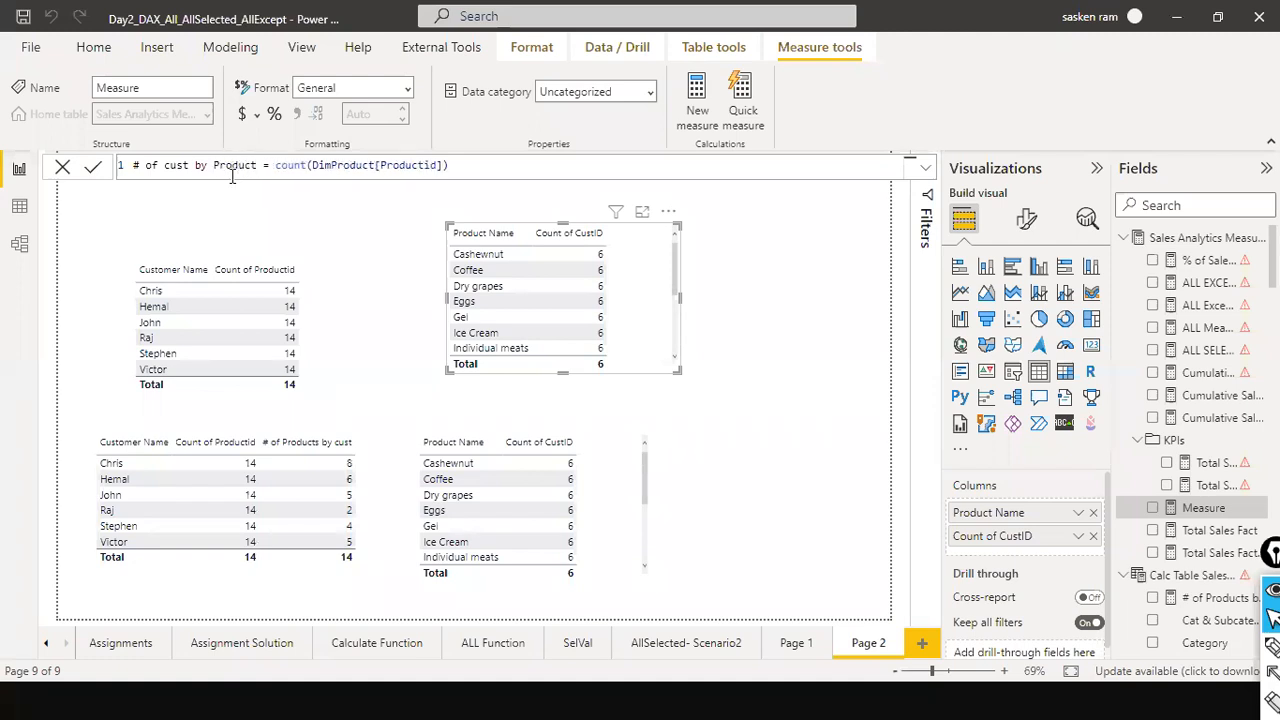
key("End")
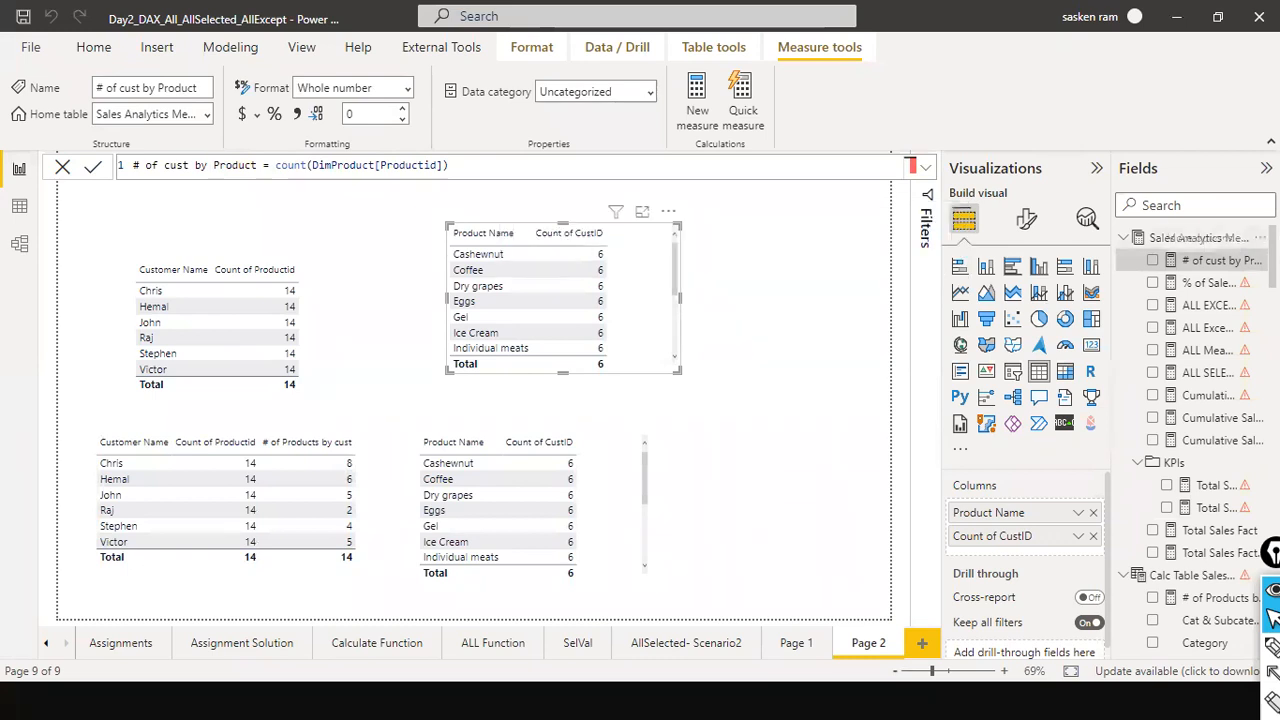
Create another measure in Sales Analytics Measures named # of customers by Product (M)
left_click(1258, 238)
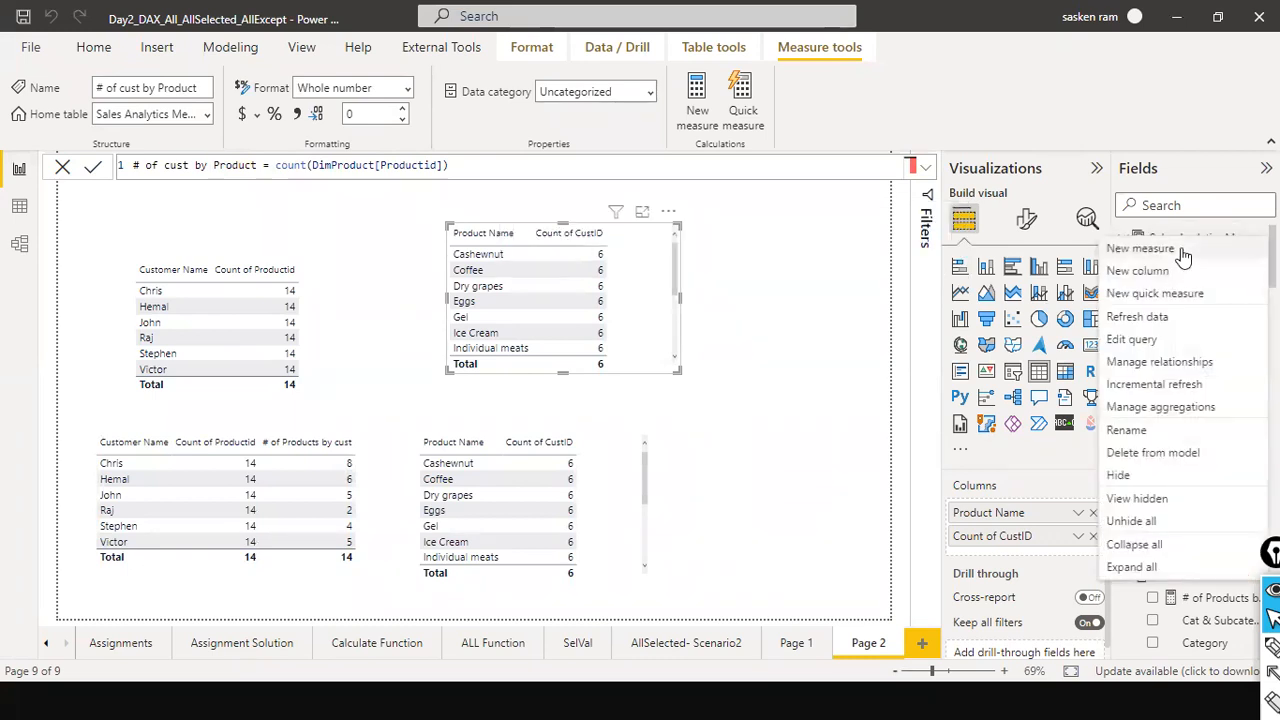
left_click(1183, 251)
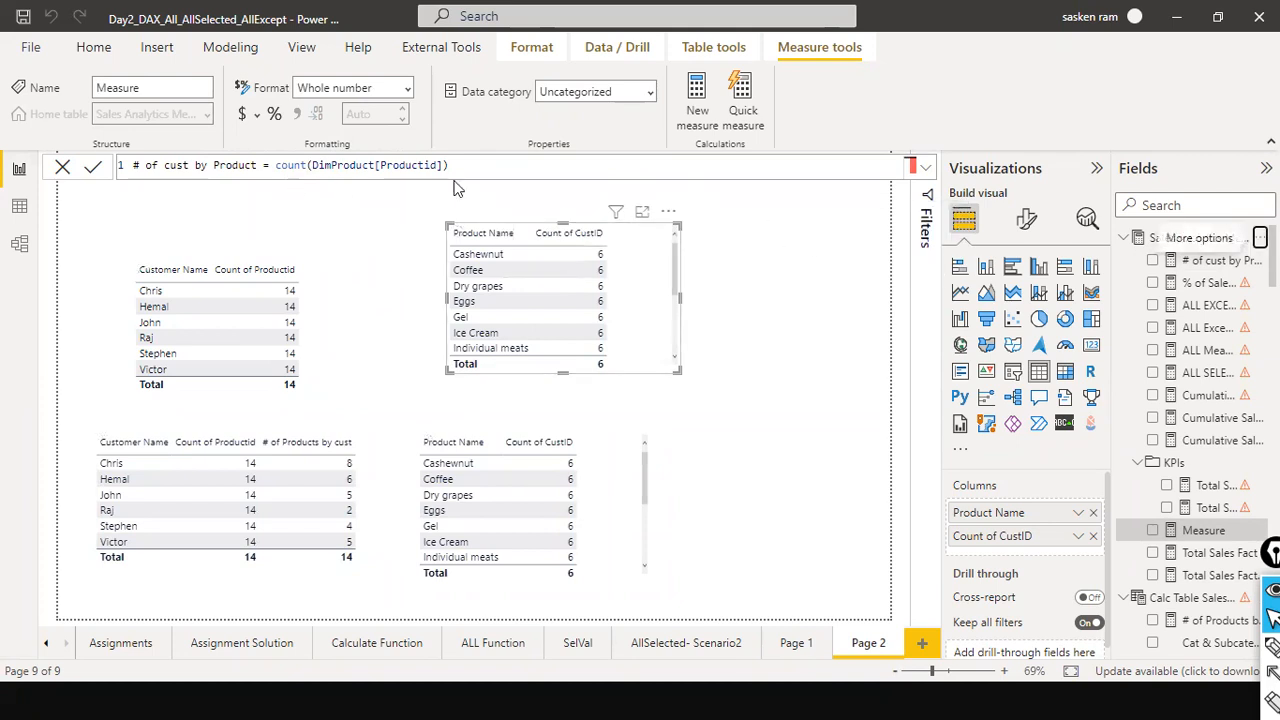
left_click(309, 162)
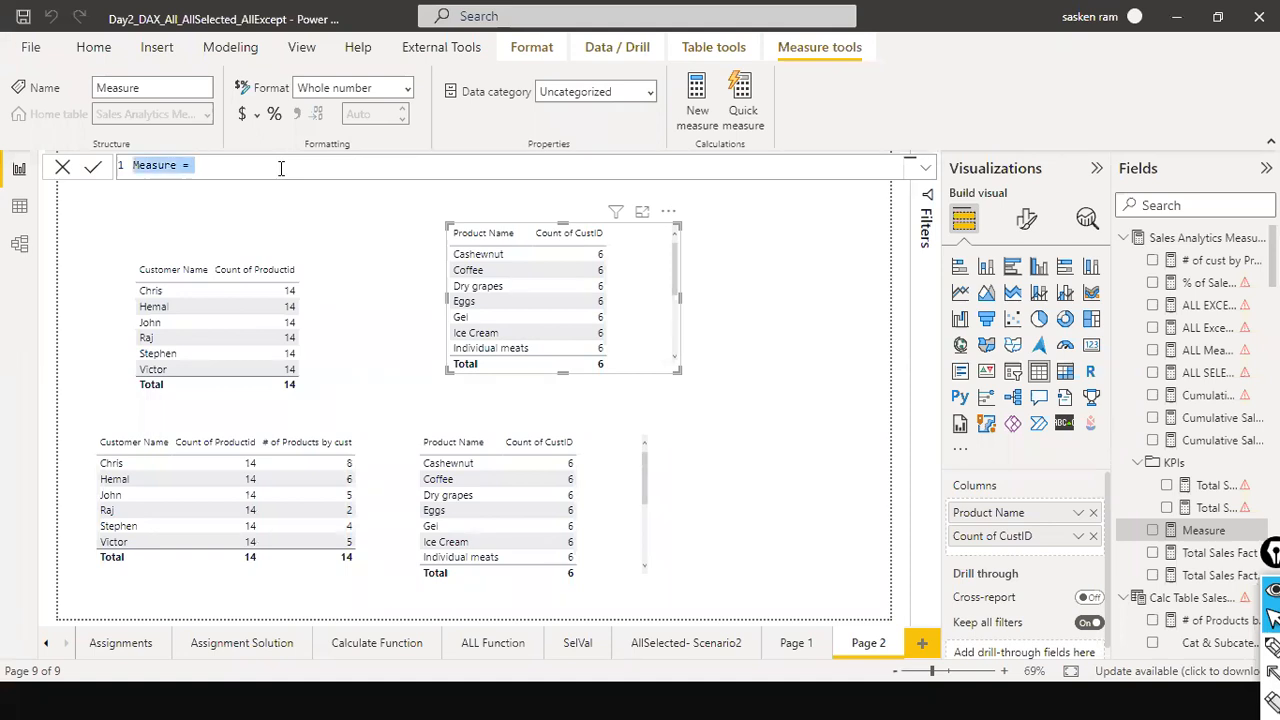
type("# of cus")
key("BackSpace")
key("BackSpace")
key("BackSpace")
key("BackSpace")
type("cu")
key("BackSpace")
key("BackSpace")
type("custmr")
key("BackSpace")
key("BackSpace")
key("BackSpace")
type("tomers by Product")
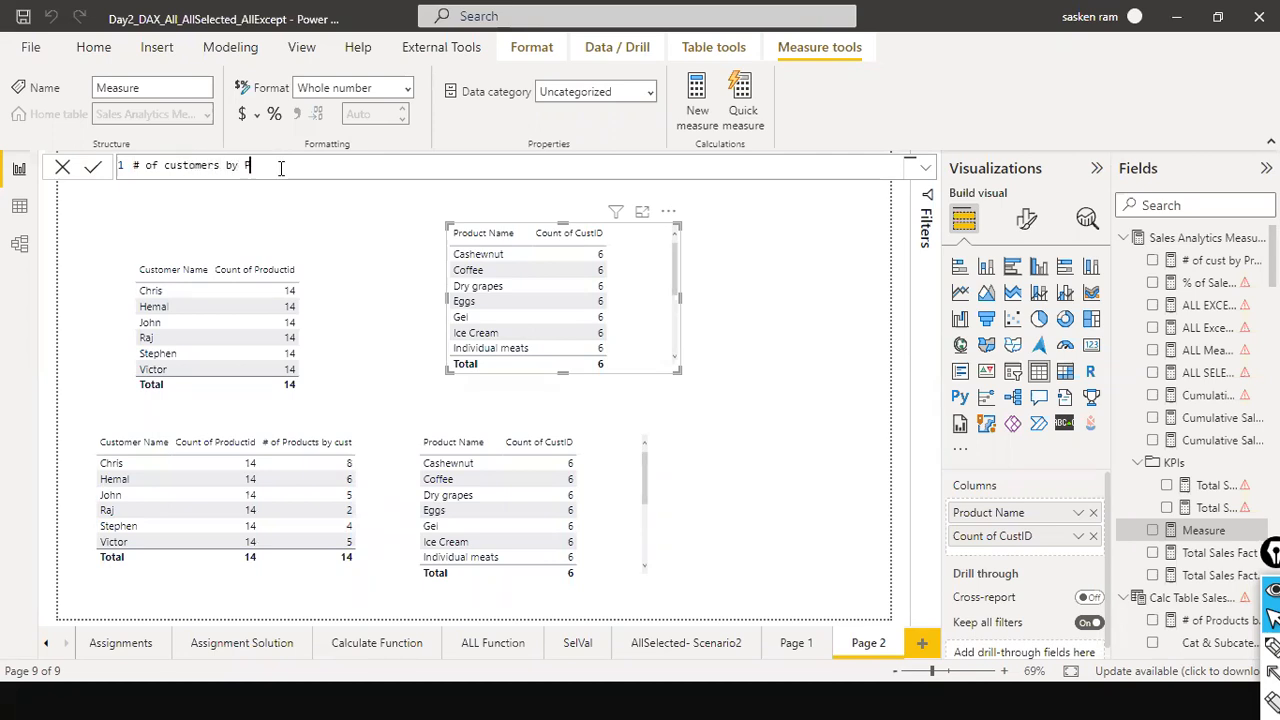
key("BackSpace")
key("BackSpace")
key("BackSpace")
key("BackSpace")
key("BackSpace")
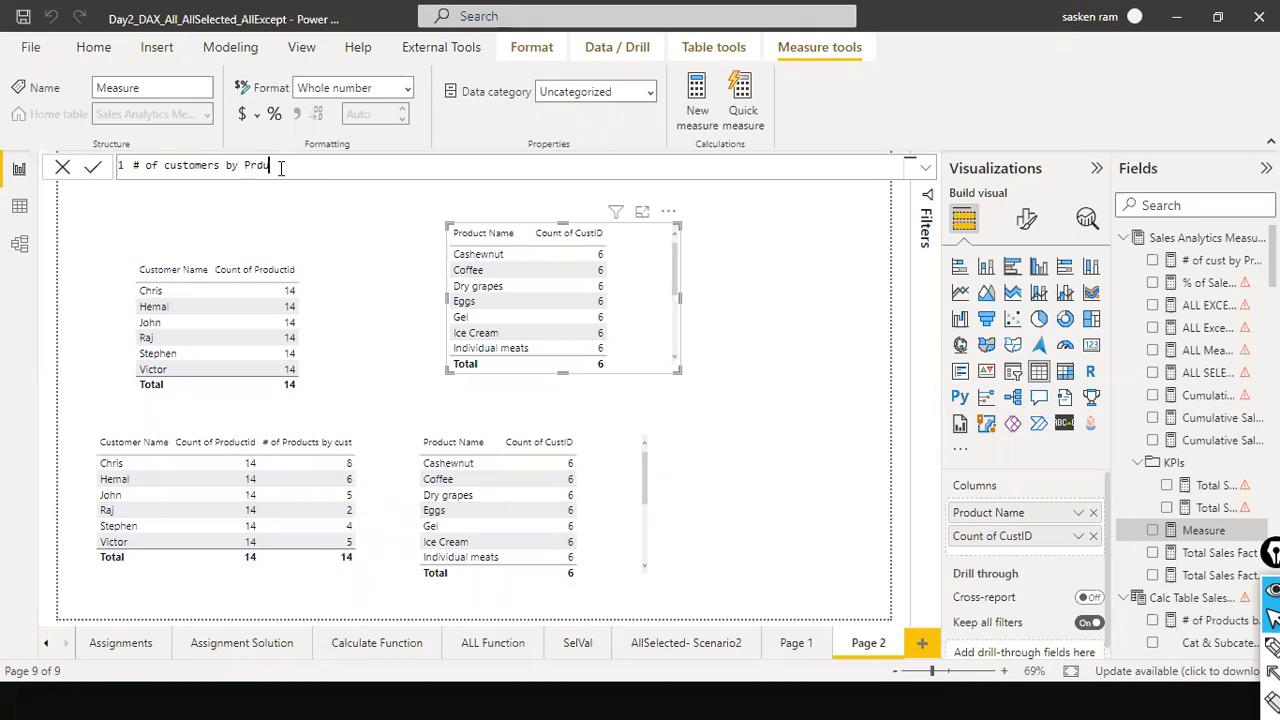
type("oduct")
key("BackSpace")
key("BackSpace")
type("uct (M) = ca")
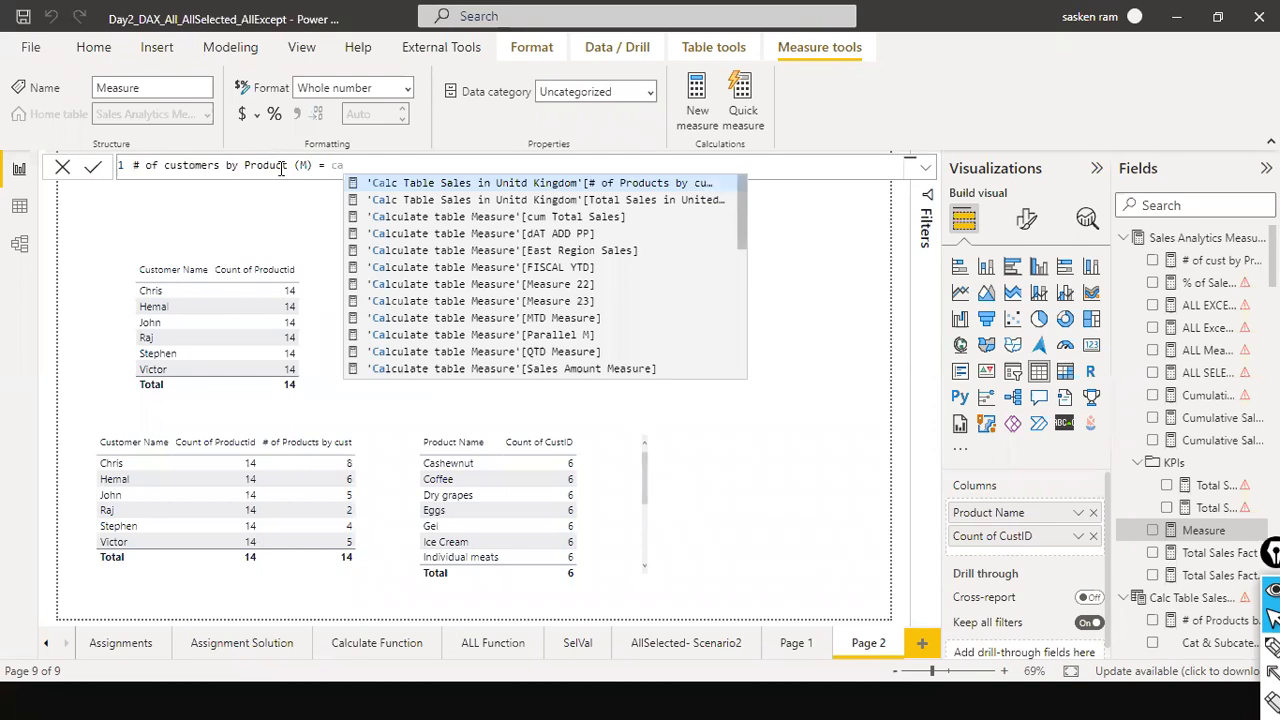
Start the # of customers by Product (M) formula with CALCULATE over count(DimCustomer[CustID])
type("lcaw")
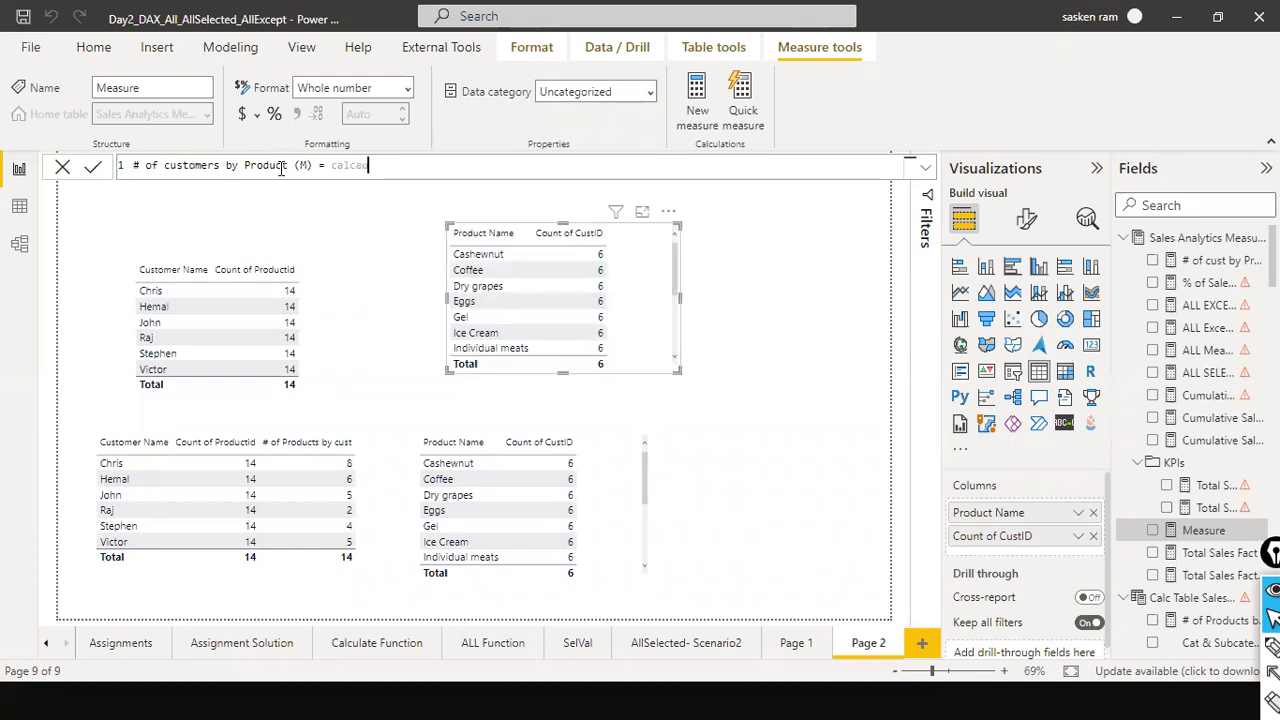
key("BackSpace")
key("BackSpace")
type("u")
key("Tab")
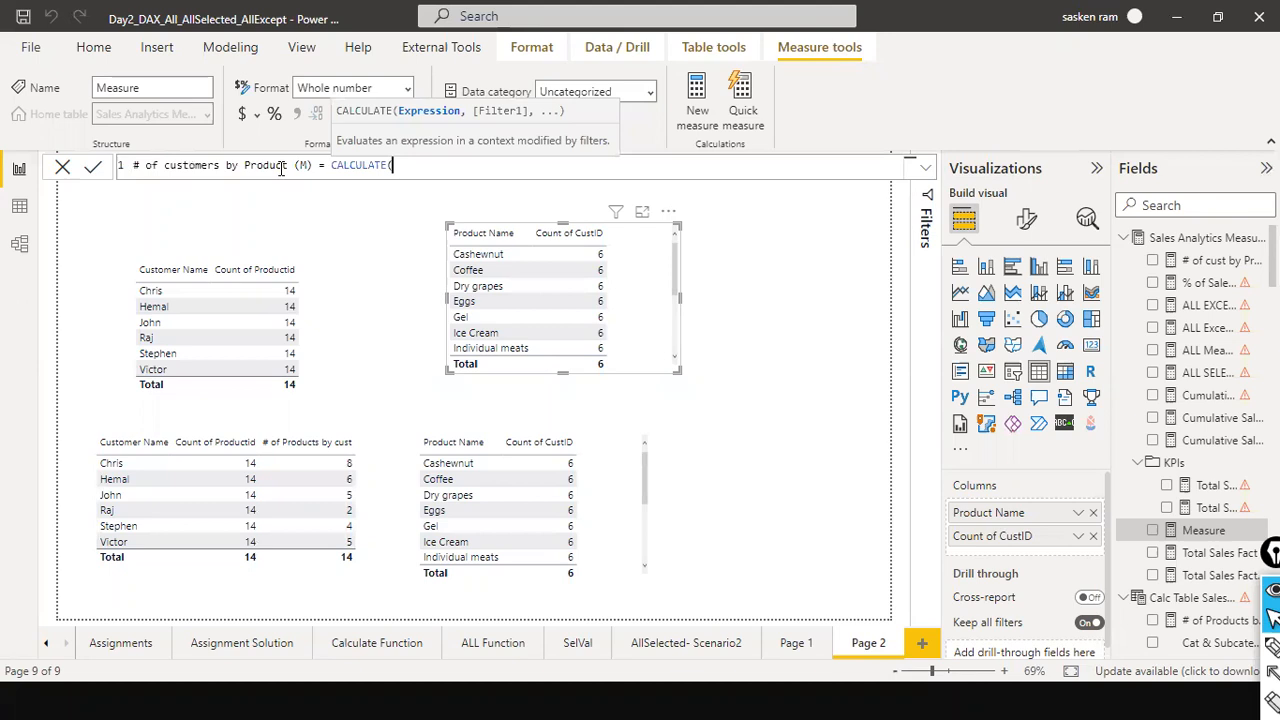
type("count(")
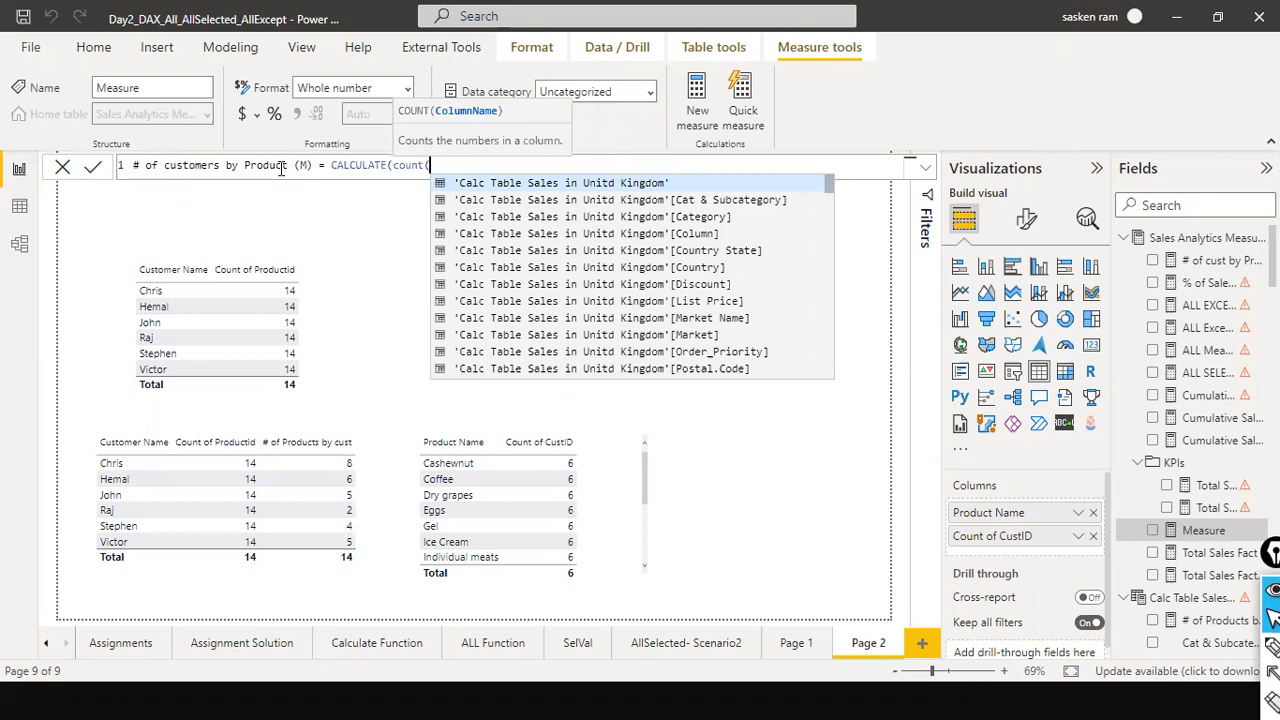
type("di")
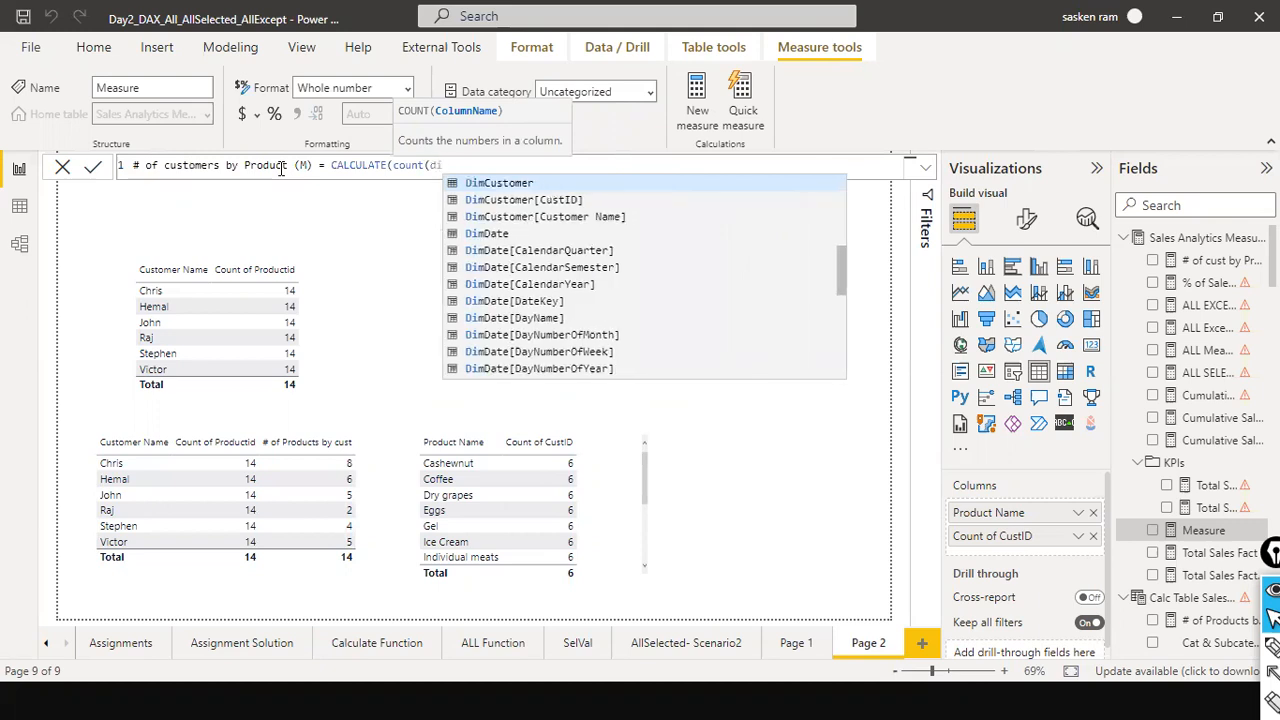
key("Down")
key("Tab")
type(")")
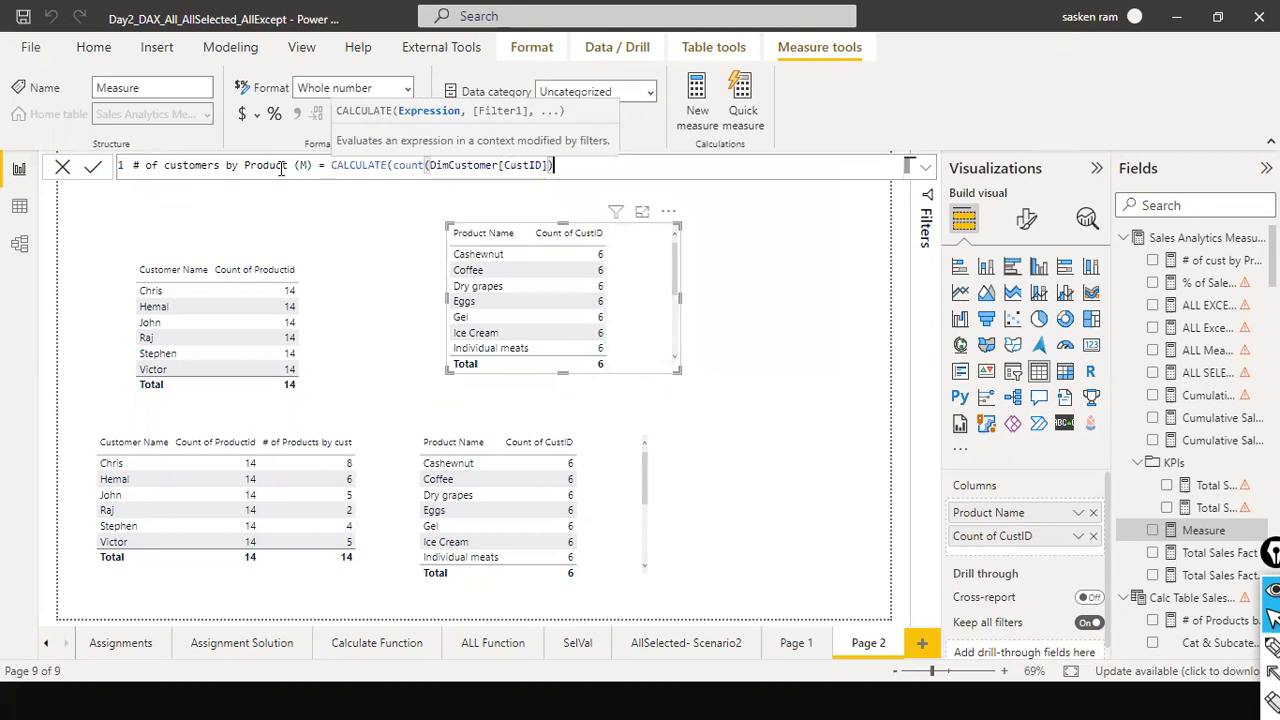
Add a CROSSFILTER filter argument to the formula with DimCustomer[CustID] as its first column
type(", cross")
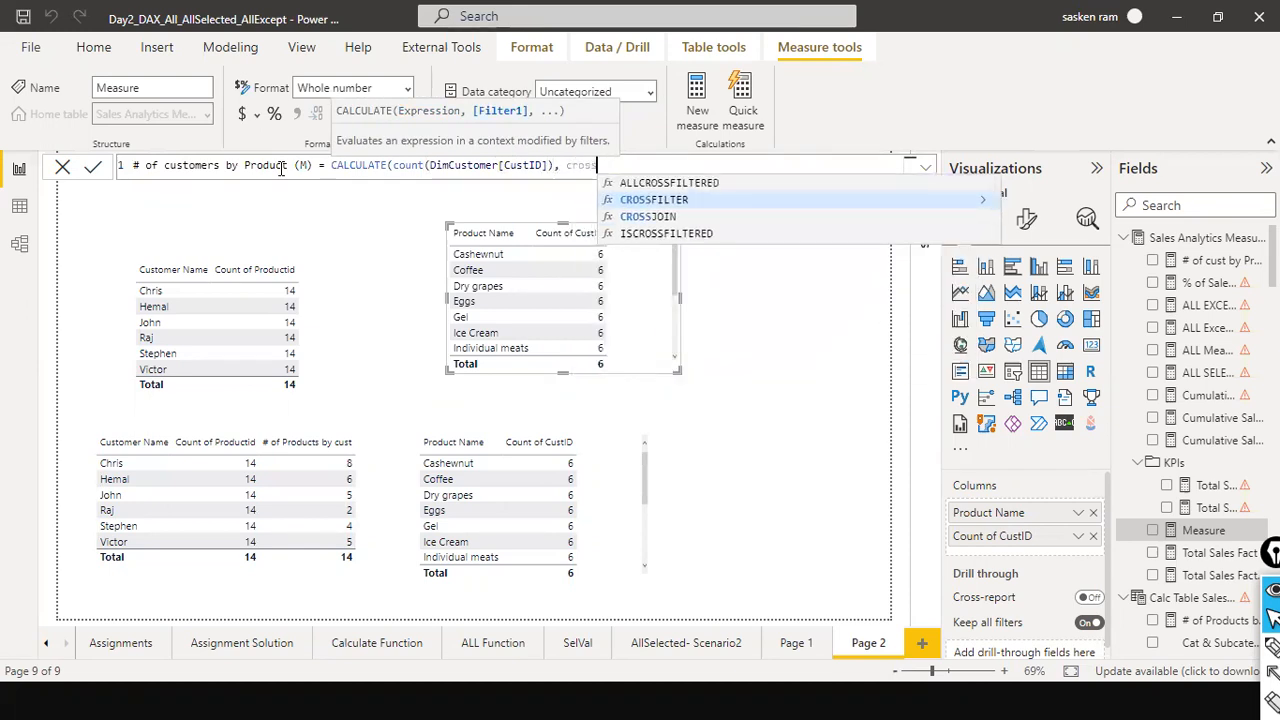
key("Tab")
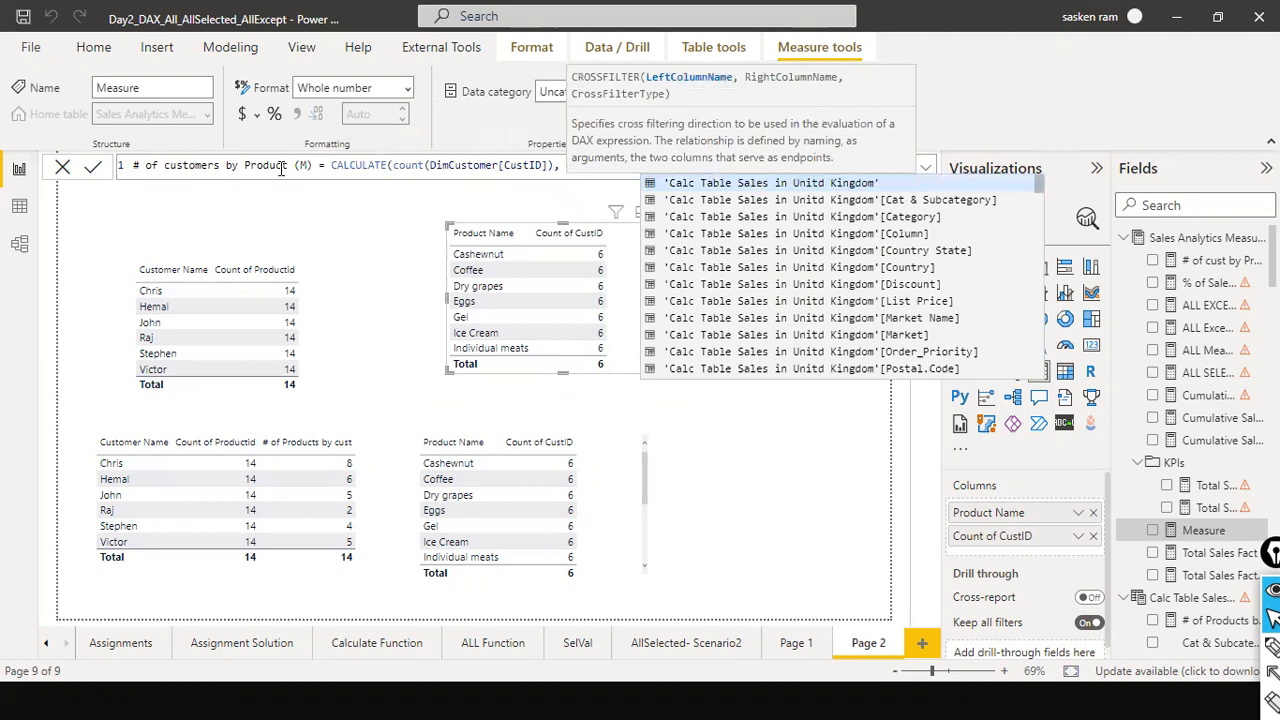
left_click(547, 166)
left_click(635, 166)
type("(")
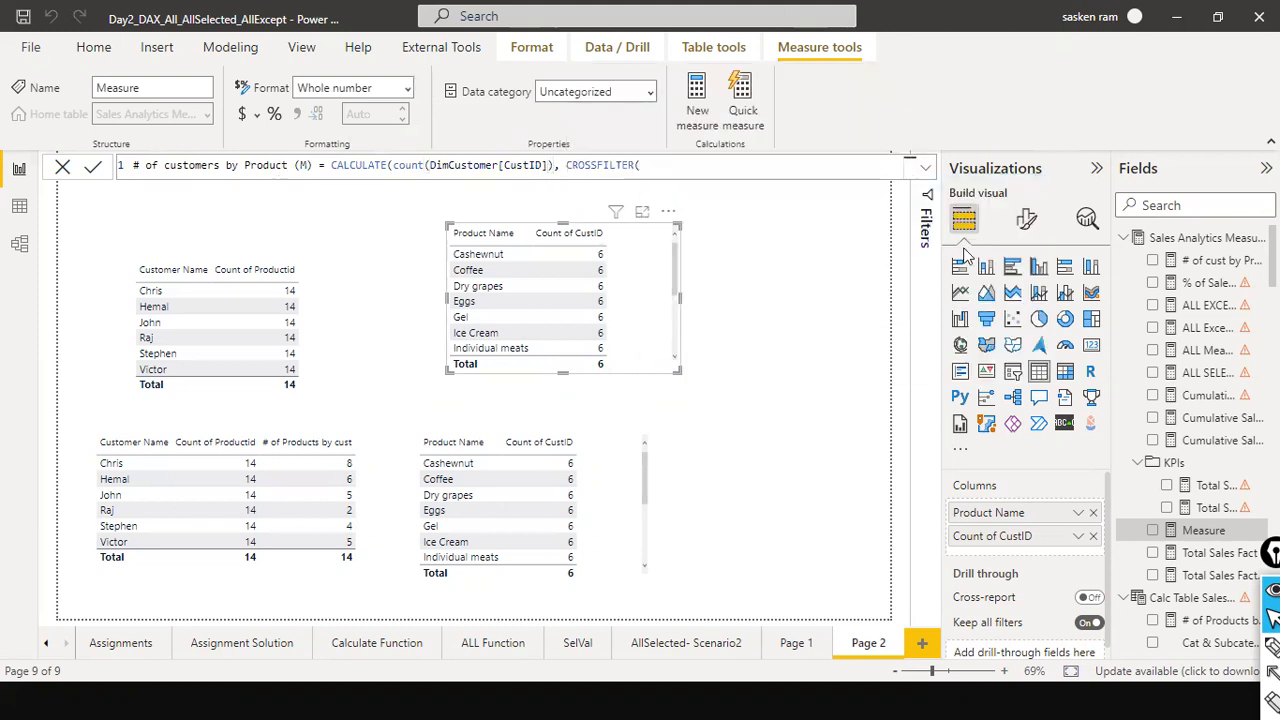
type("dim")
key("Down")
key("Tab")
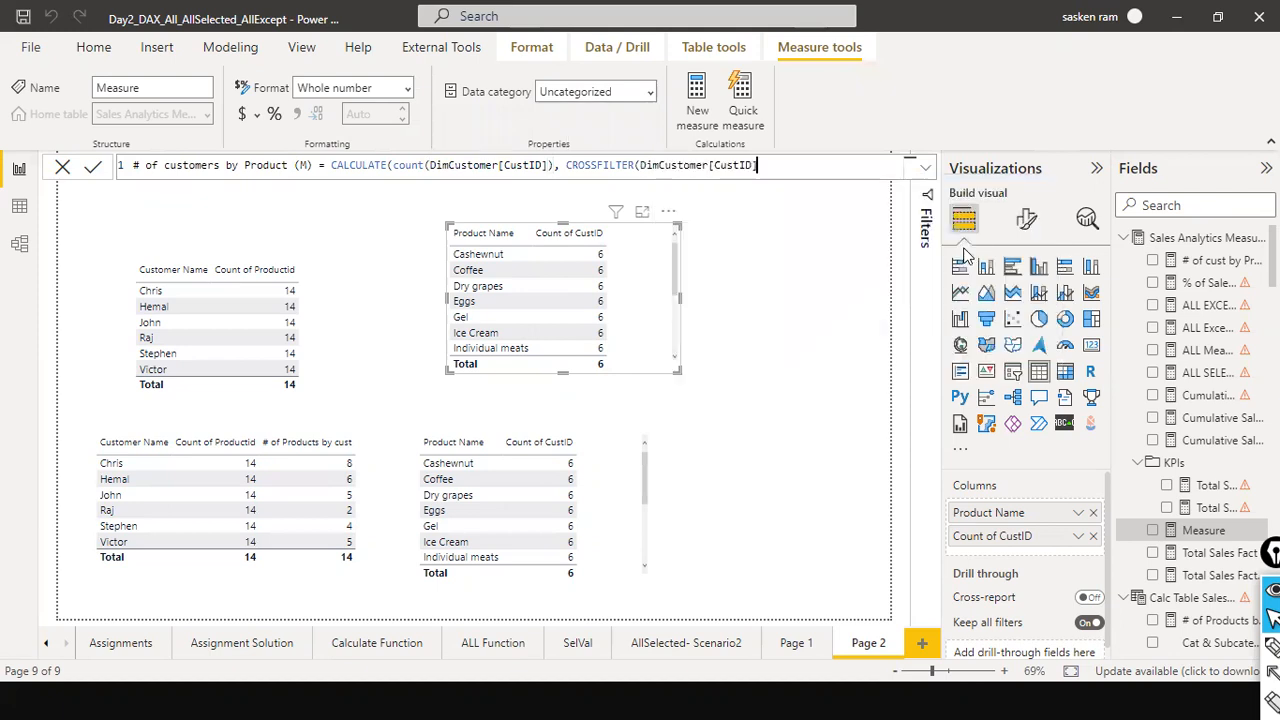
Complete CROSSFILTER with SalesFact[CustID] and the Both direction, close the formula and commit the measure
type(",salesfact")
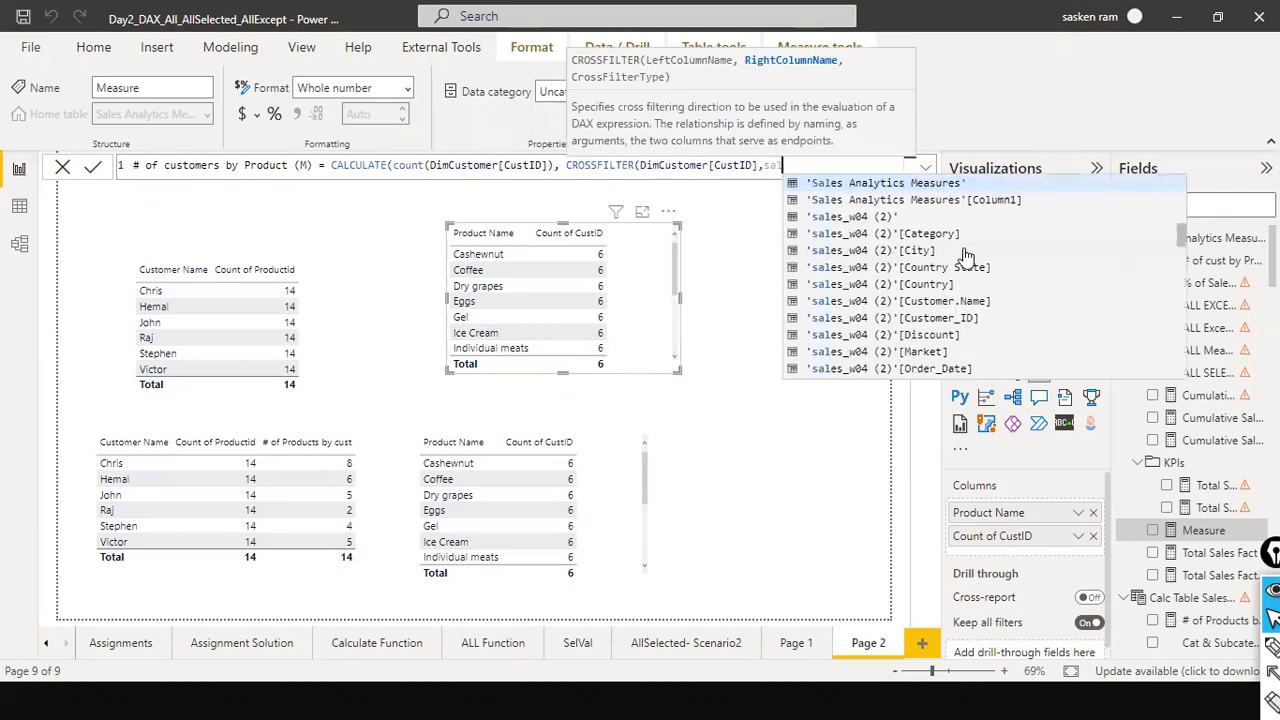
key("Down")
key("Down")
key("Down")
key("Down")
key("Tab")
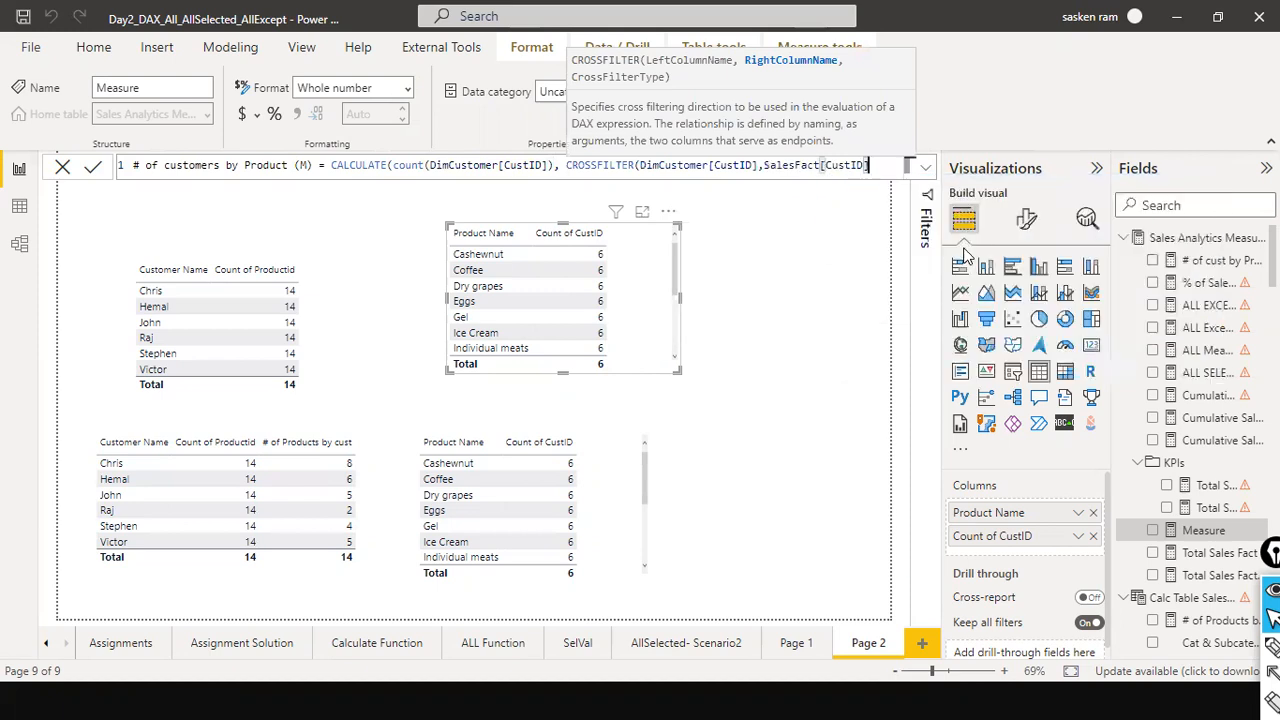
type(",Both")
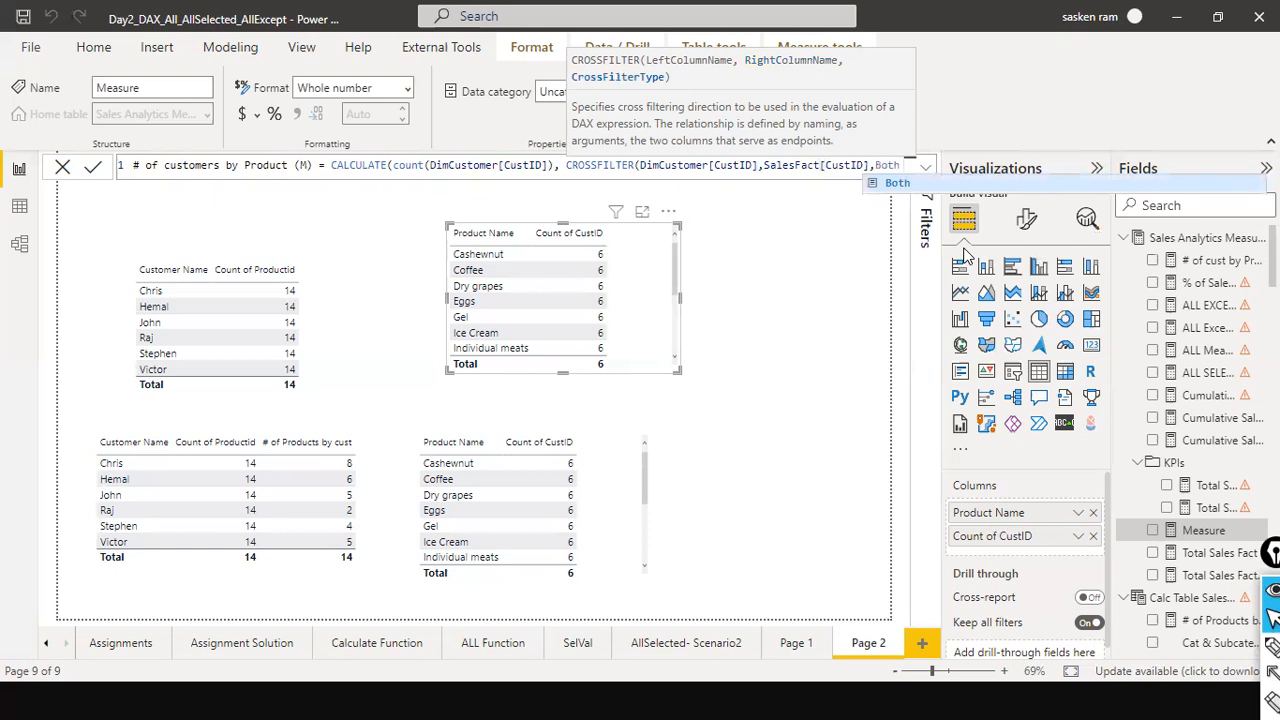
type(")")
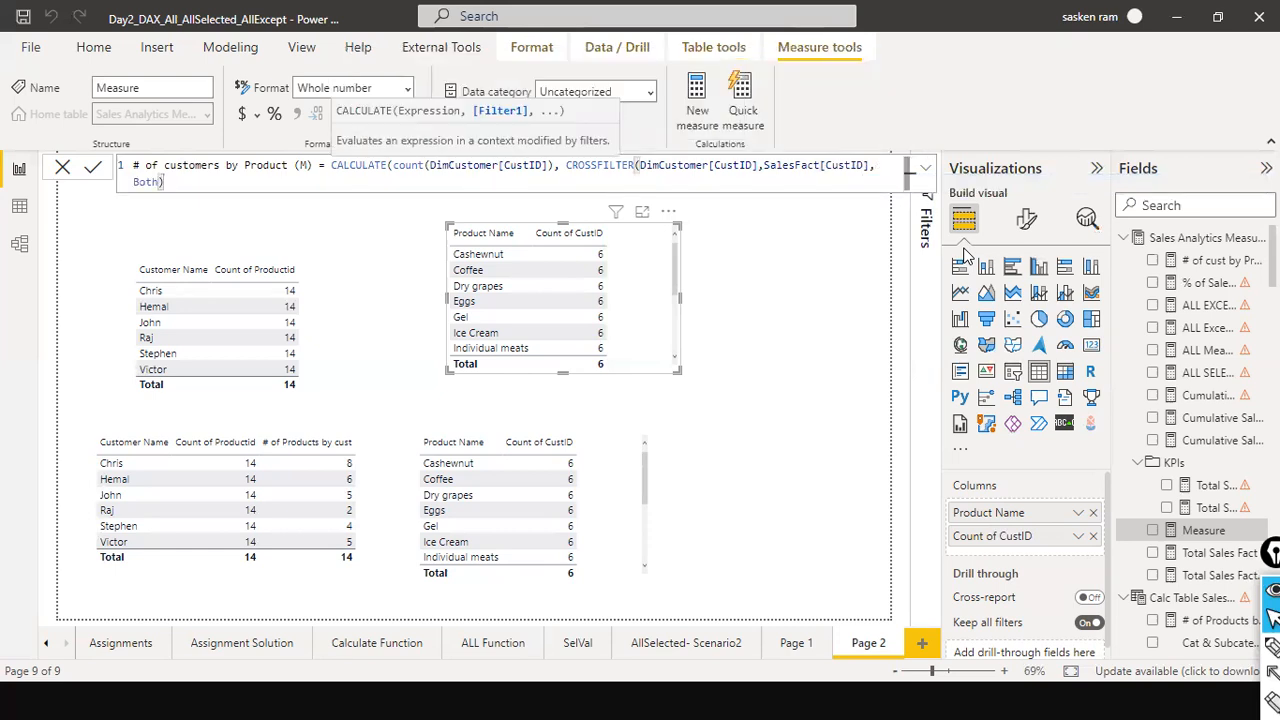
key("Return")
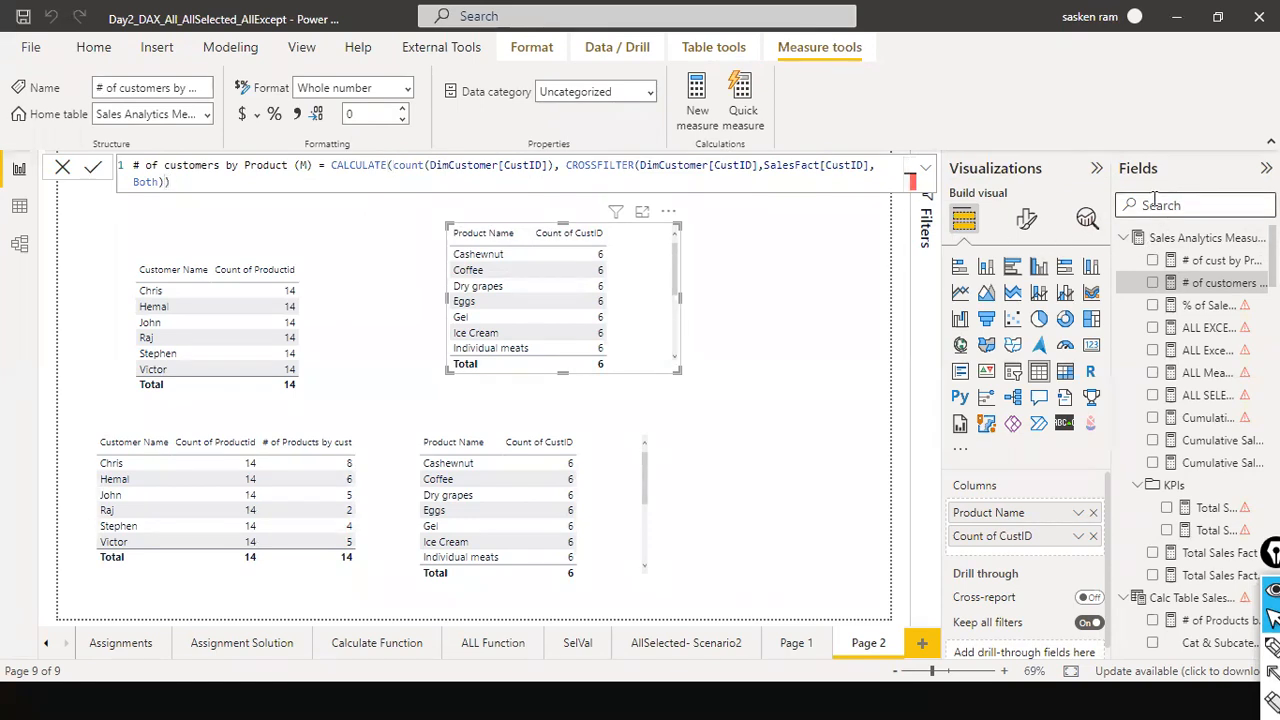
Search the fields for "# of", add # of customers by Product (M) to the upper Product Name table and widen the table
left_click(1162, 206)
type("# of")
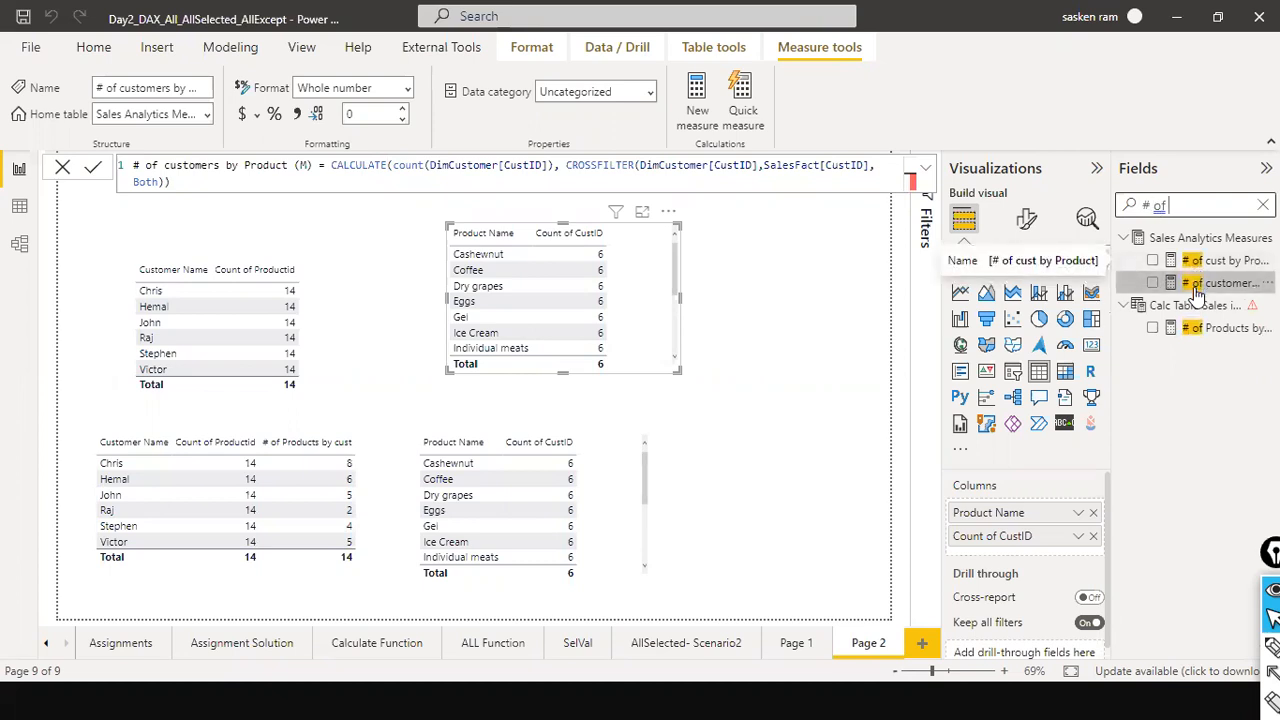
left_click_drag(1199, 288, 628, 264)
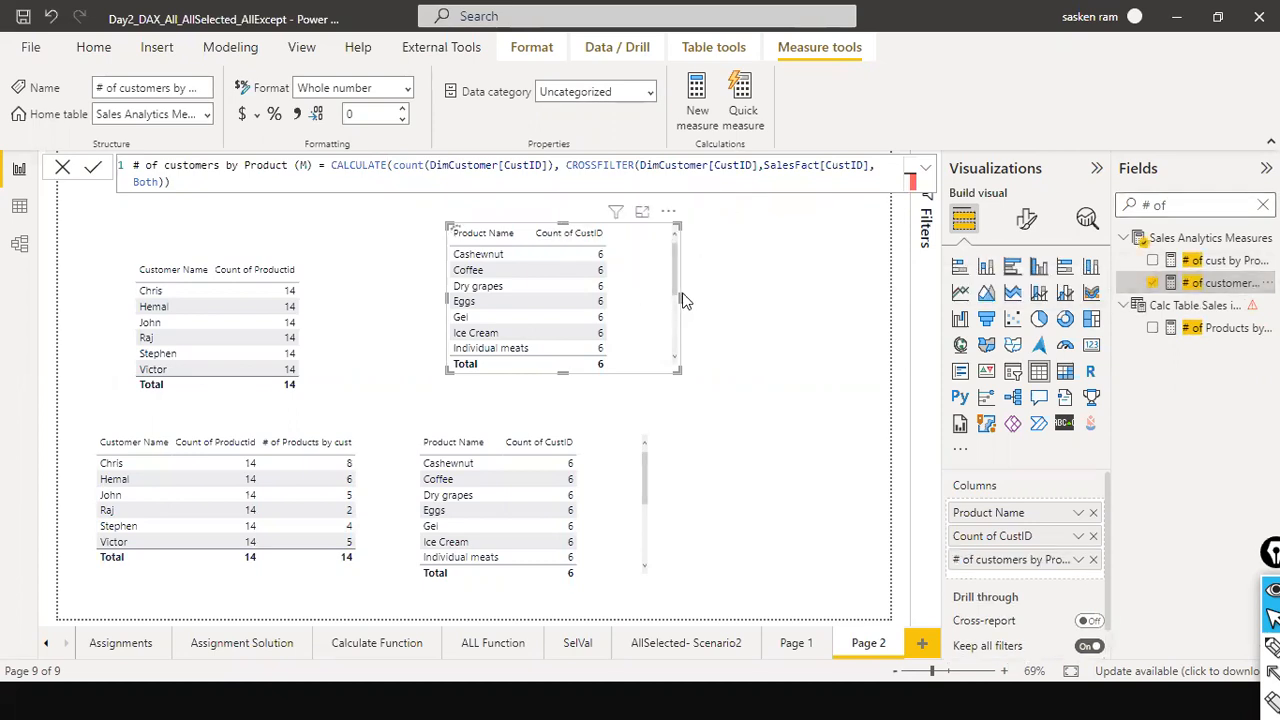
left_click_drag(688, 291, 797, 298)
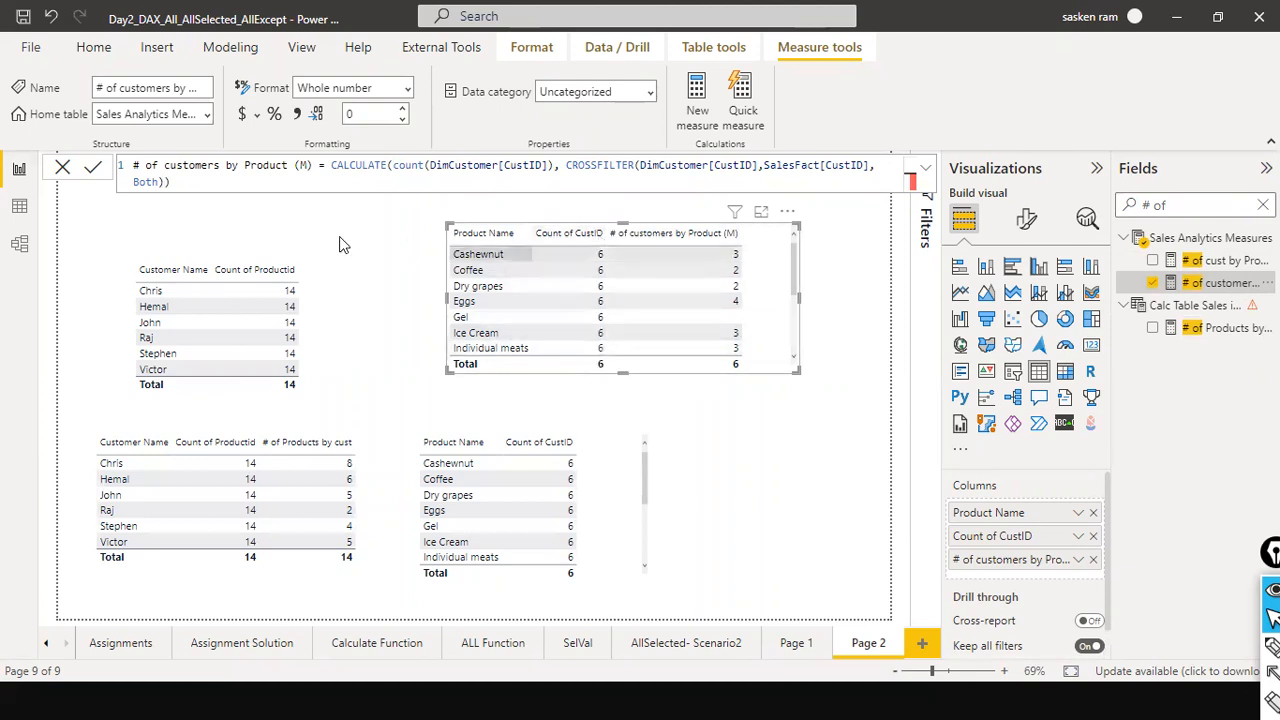
Check the relationship directions between DimProduct, DimCustomer and SalesFact in the model, and return to the report
left_click(19, 244)
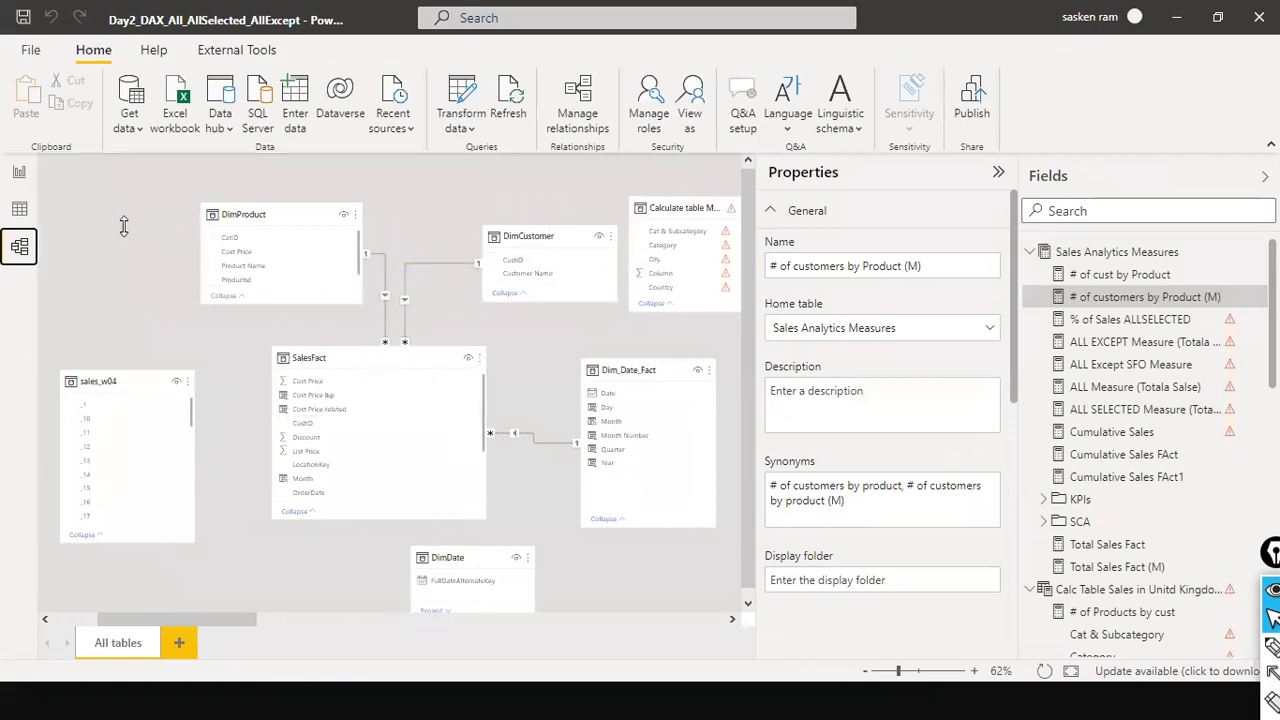
left_click(19, 171)
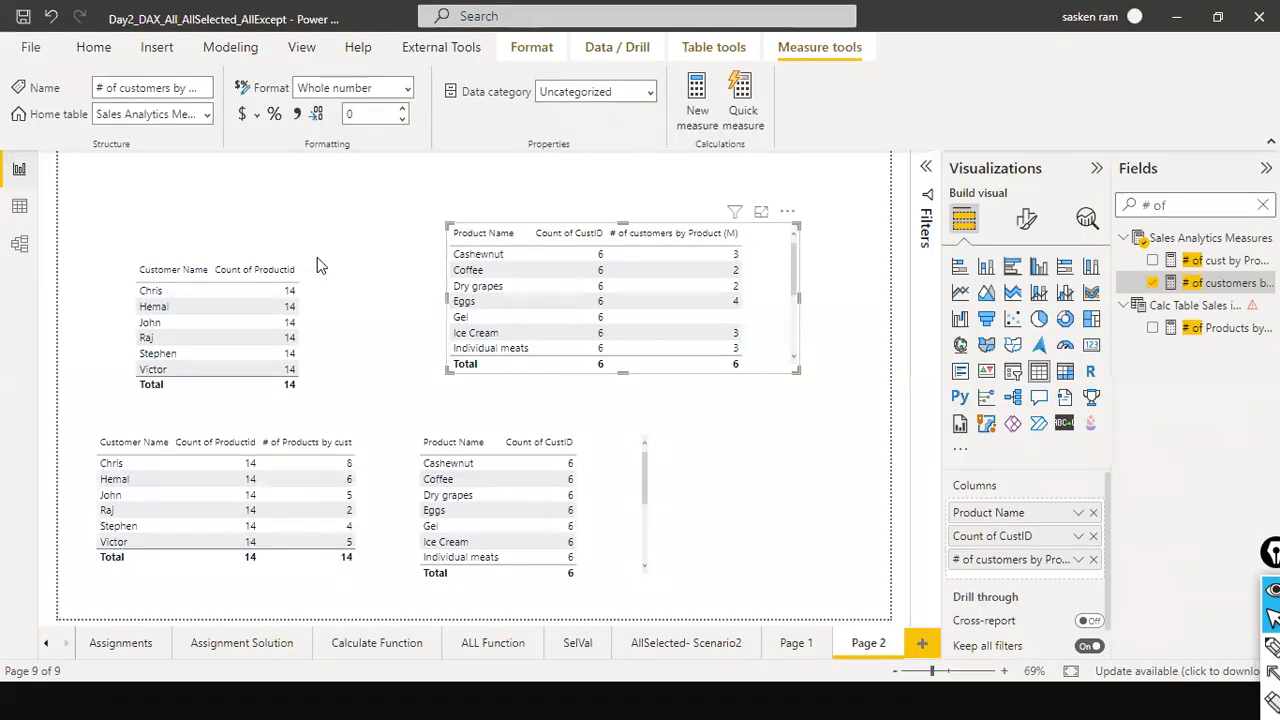
left_click(317, 257)
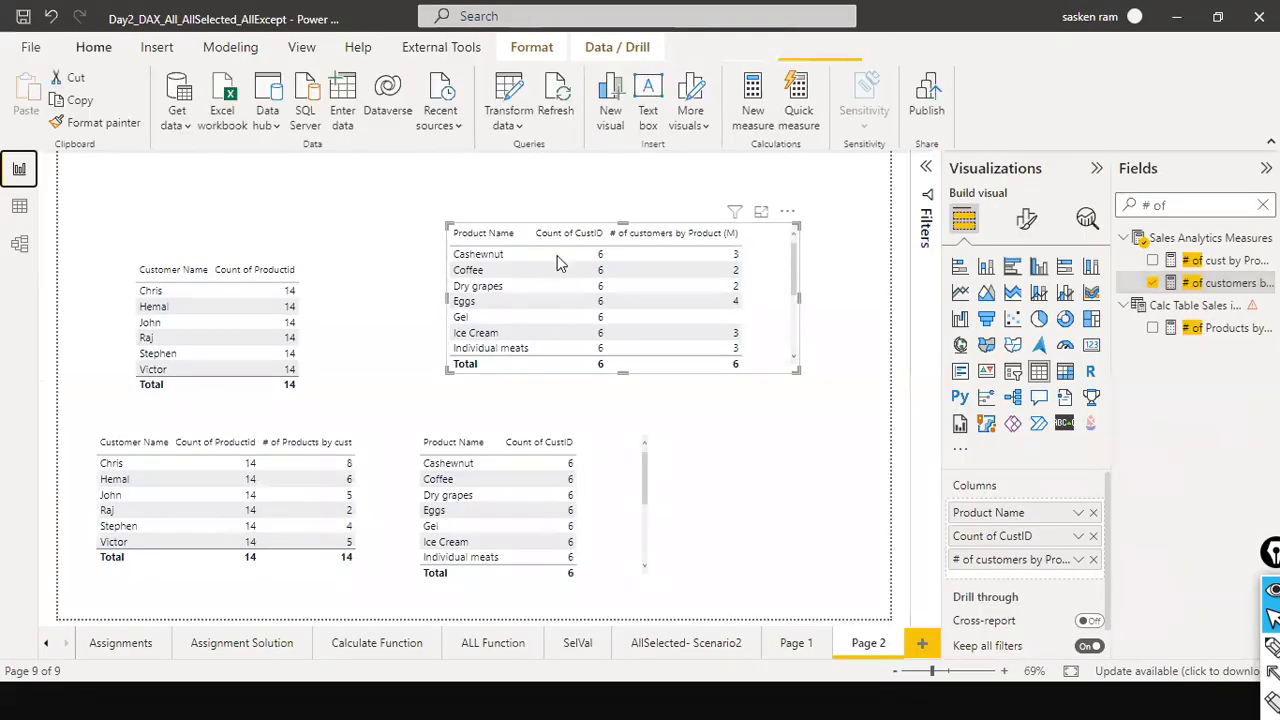
Remove Count of CustID from the upper product table and Count of Productid from the lower customer table
left_click(1093, 536)
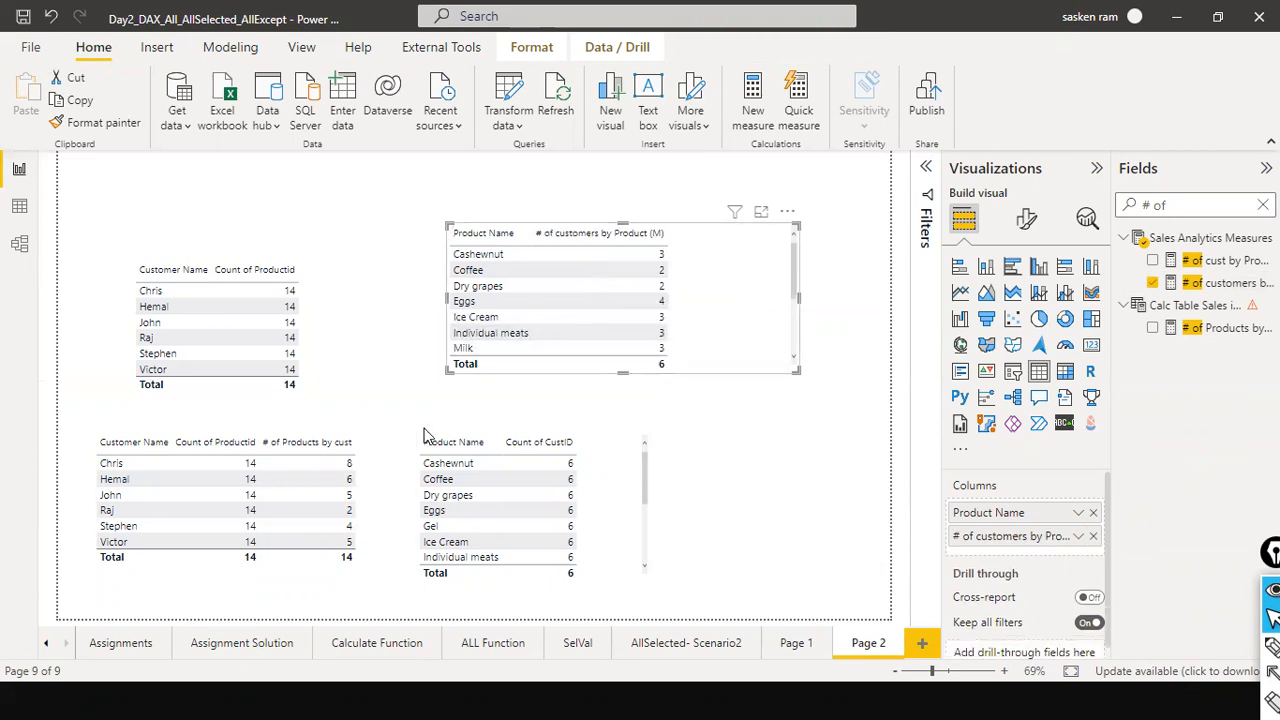
left_click(350, 572)
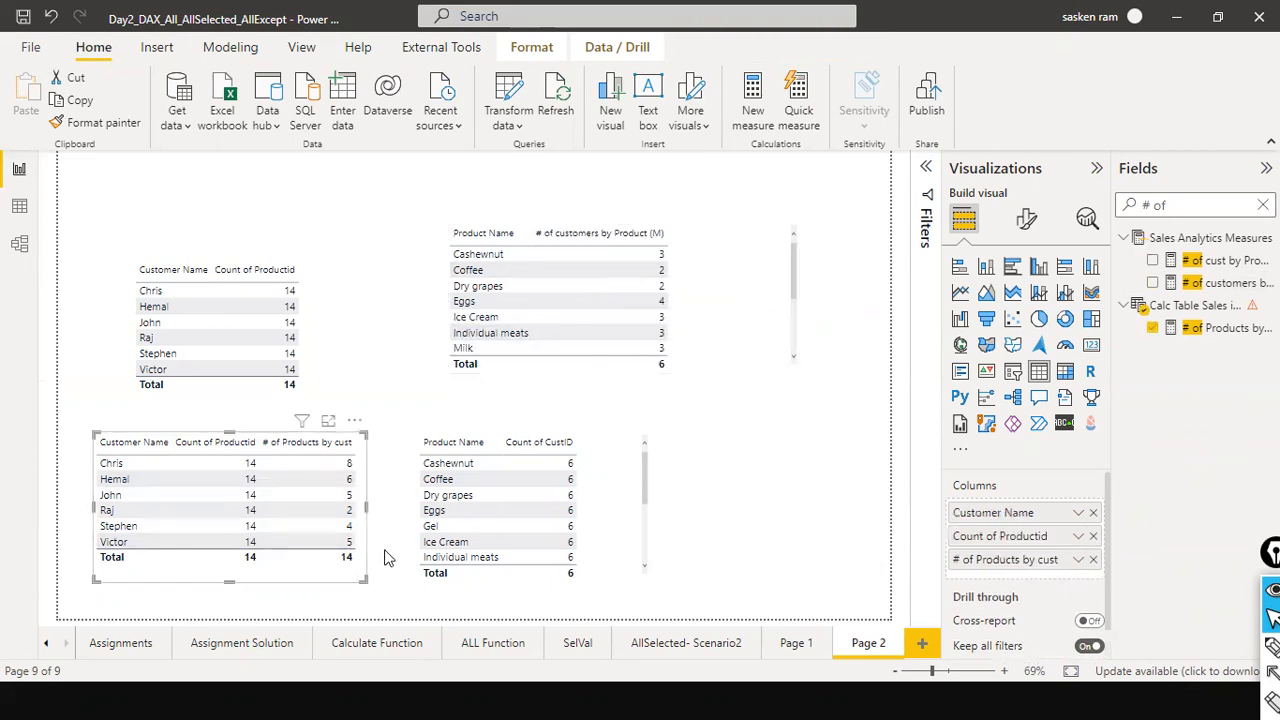
left_click(1093, 536)
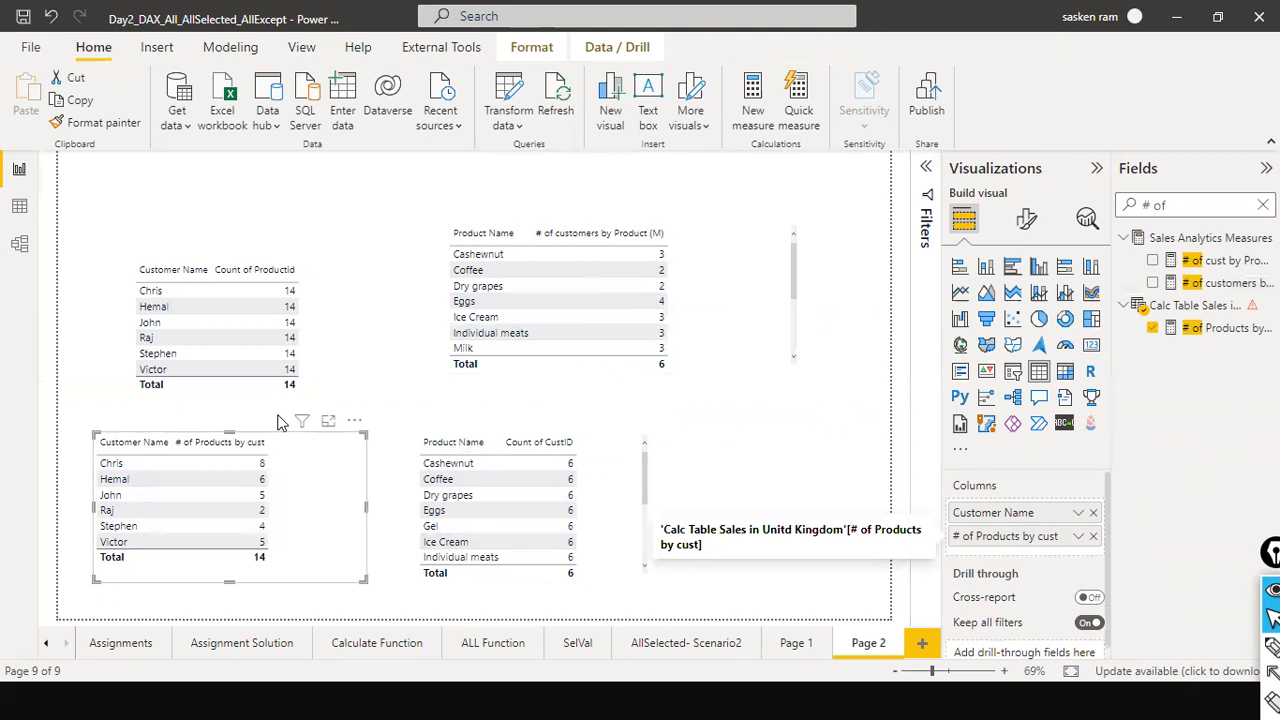
Delete the two tables without a CROSSFILTER measure and move the remaining customer table up beside the product table
left_click(354, 256)
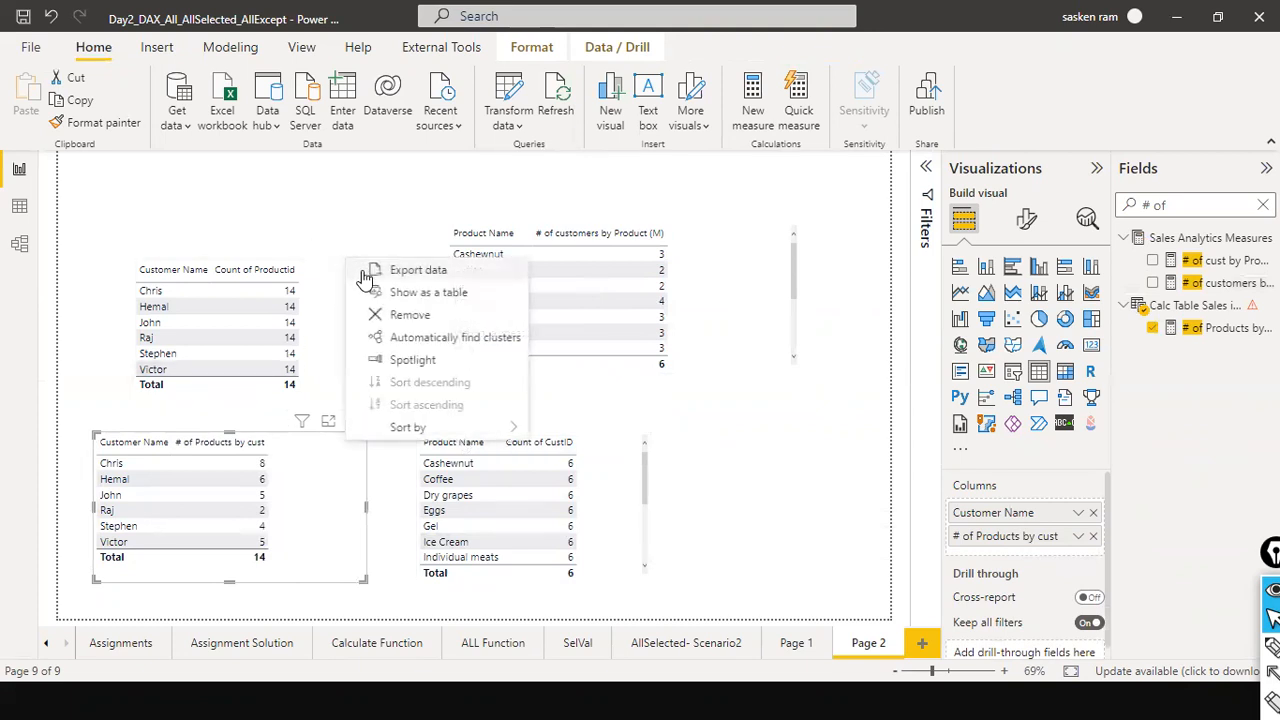
left_click(378, 315)
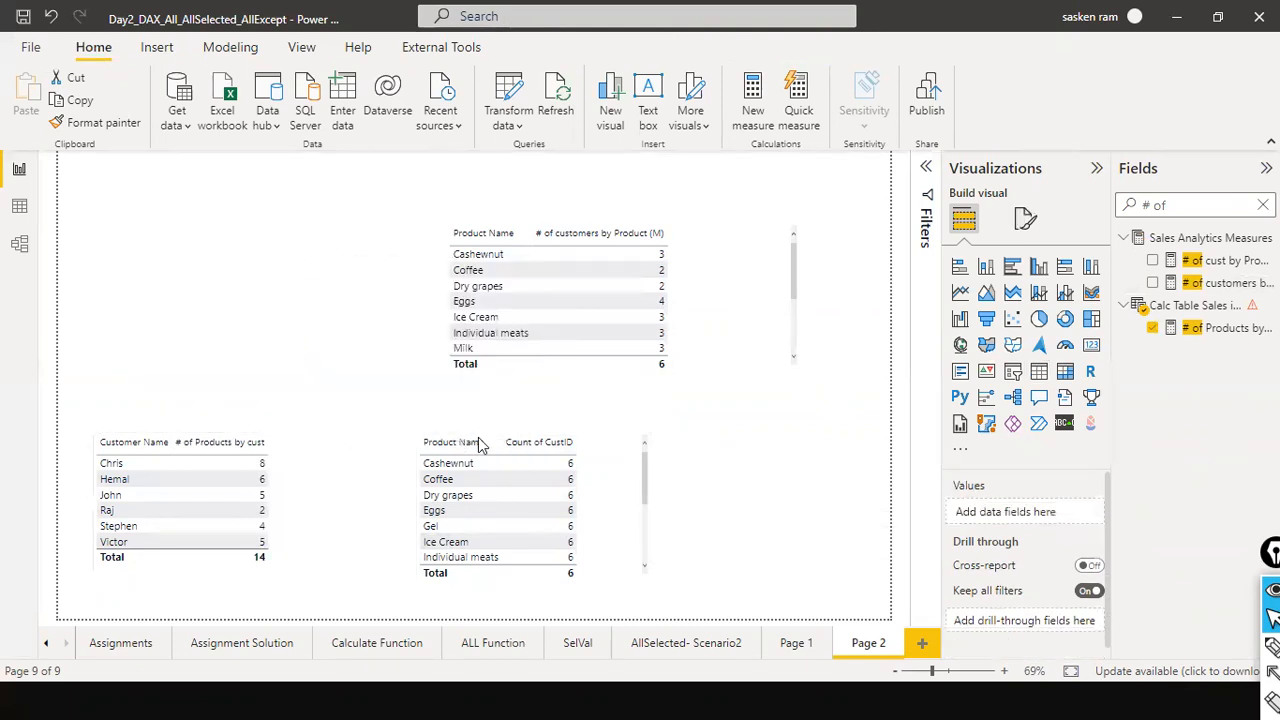
left_click(645, 424)
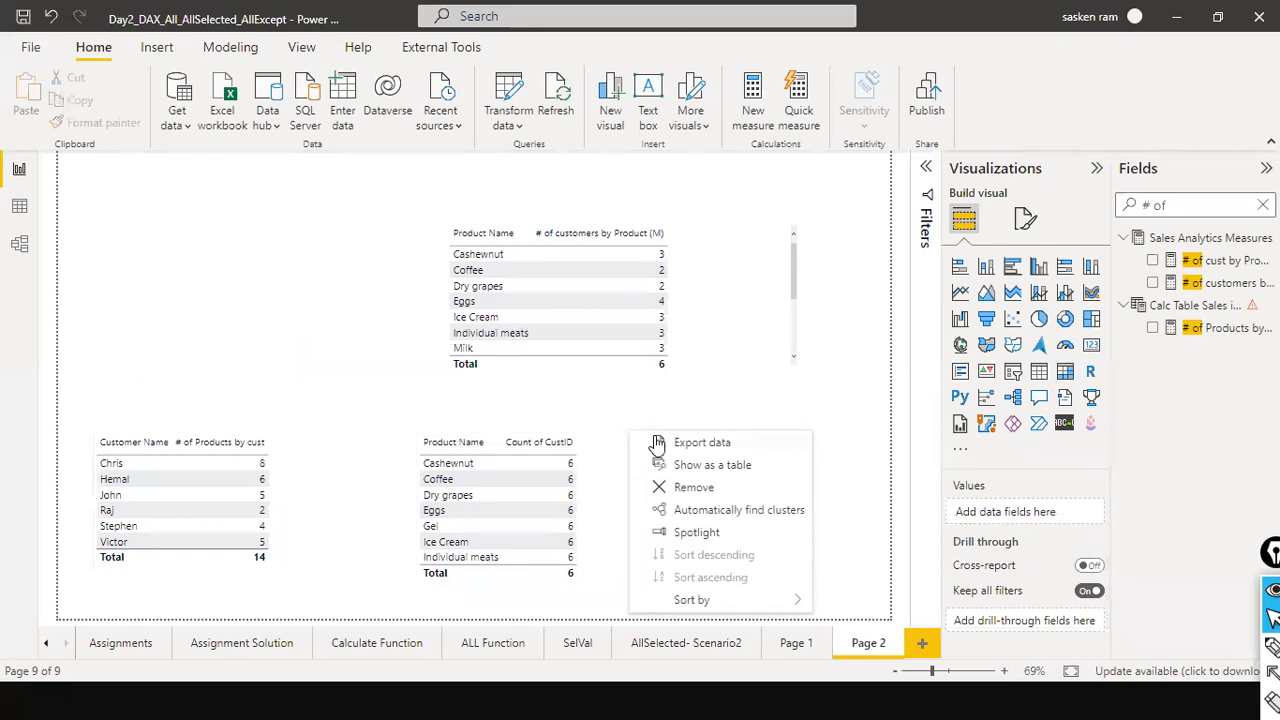
left_click(688, 487)
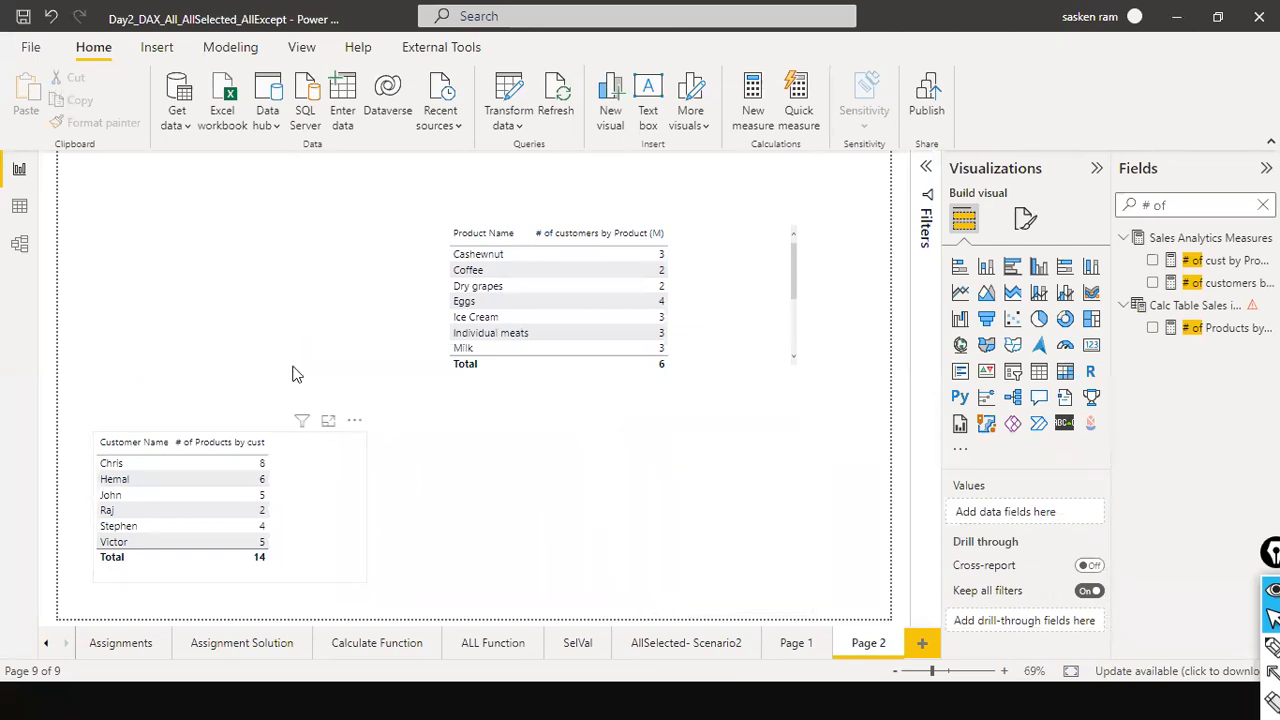
left_click_drag(289, 483, 308, 285)
left_click(435, 428)
Rename report page Page 2 as Crossfilter and clear the field search
right_click(862, 643)
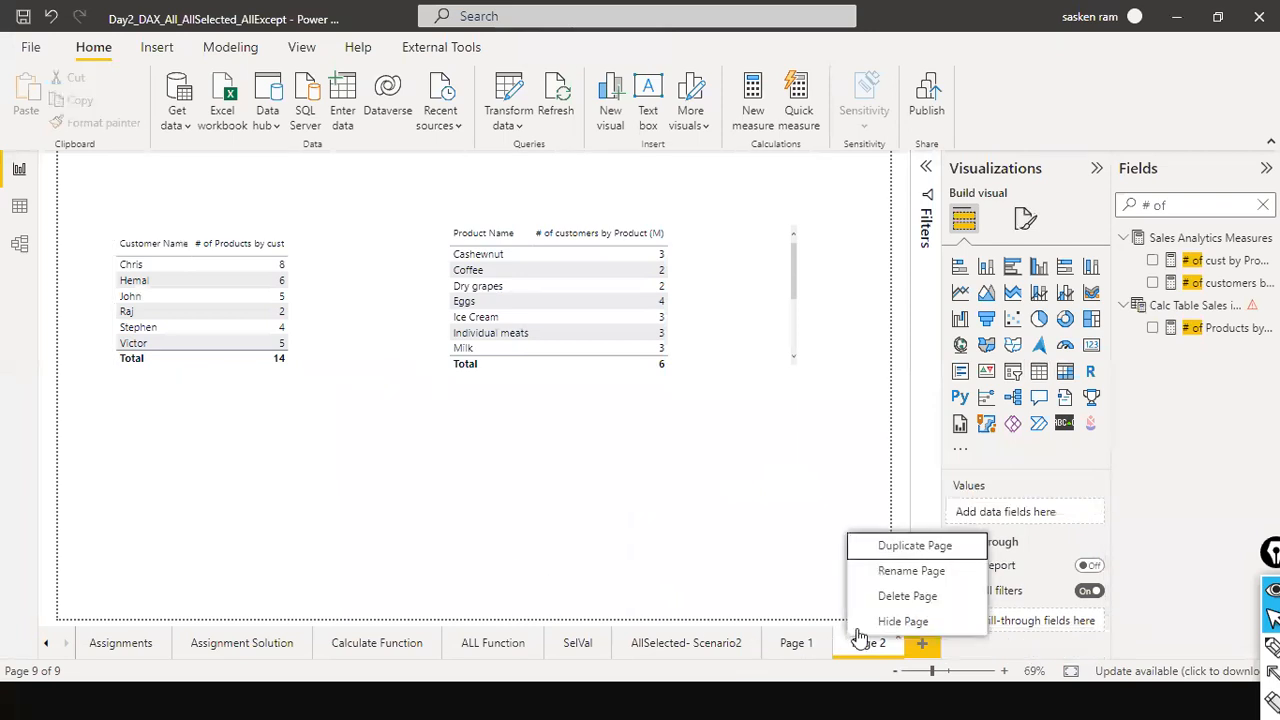
left_click(905, 571)
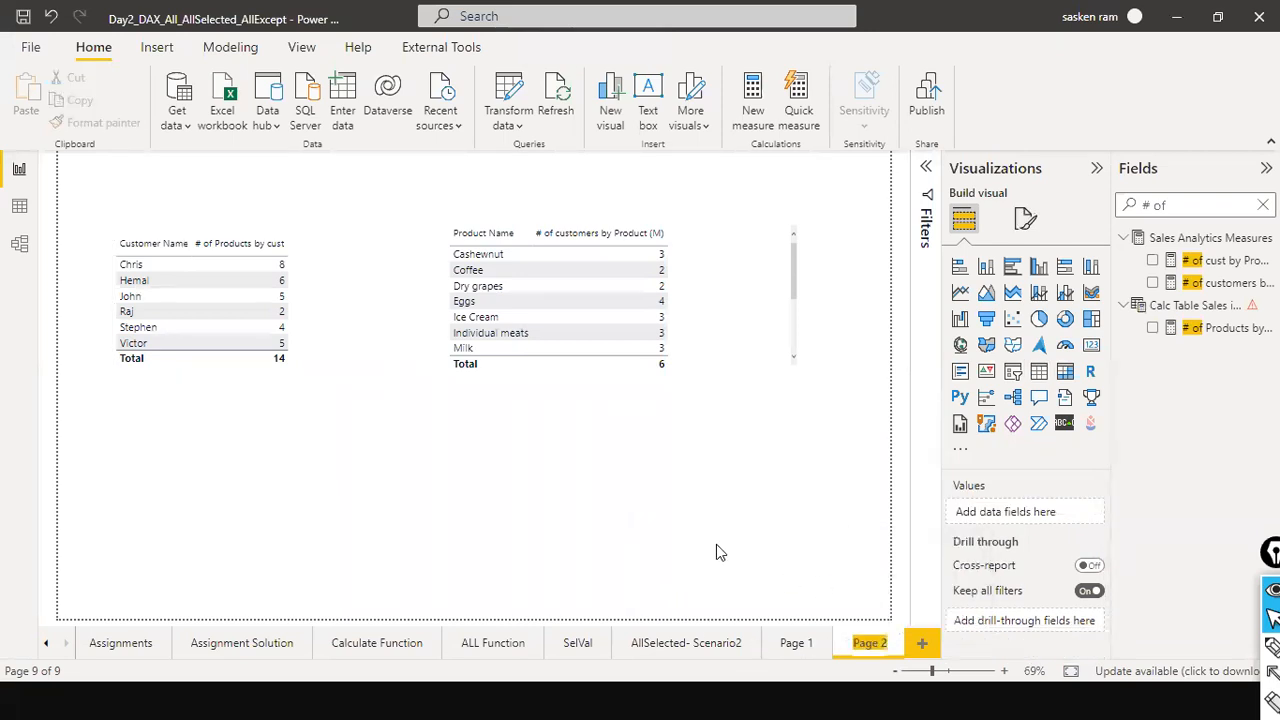
type("Cor")
key("BackSpace")
key("BackSpace")
type("rossfilter")
key("Return")
left_click(1261, 204)
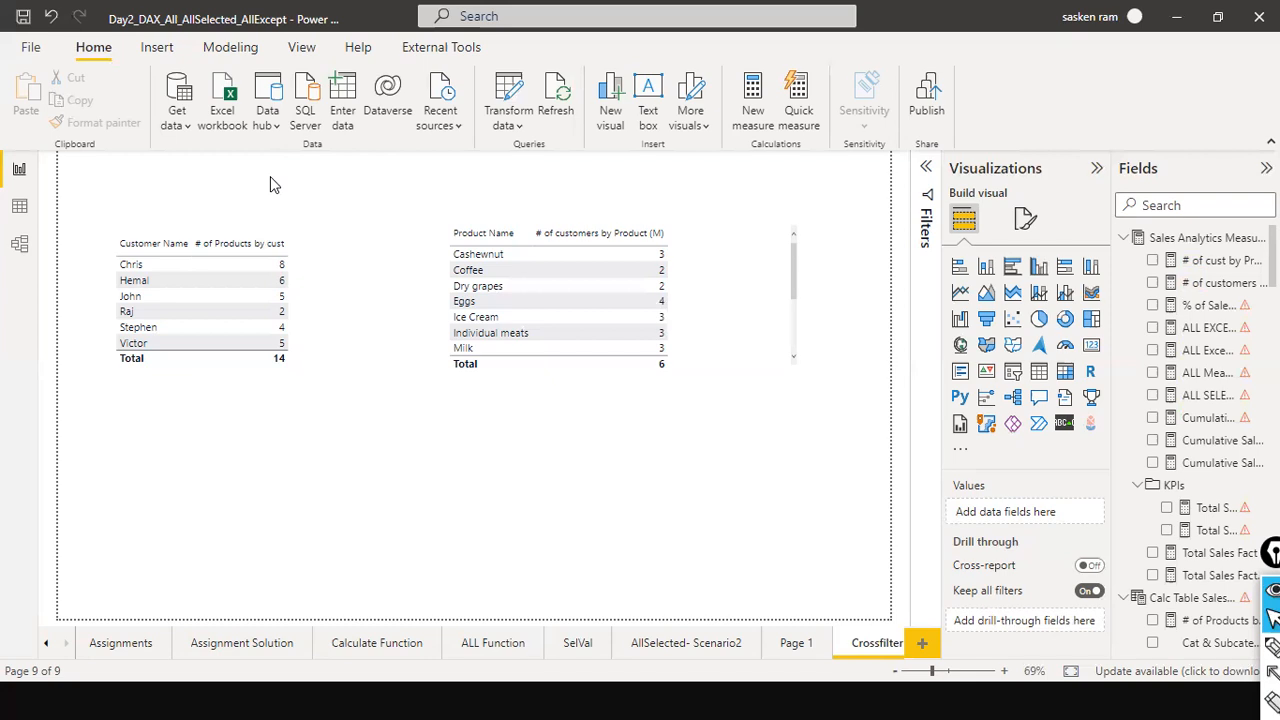
Review the model diagram's relationships once more and return to the Crossfilter report page
left_click(20, 244)
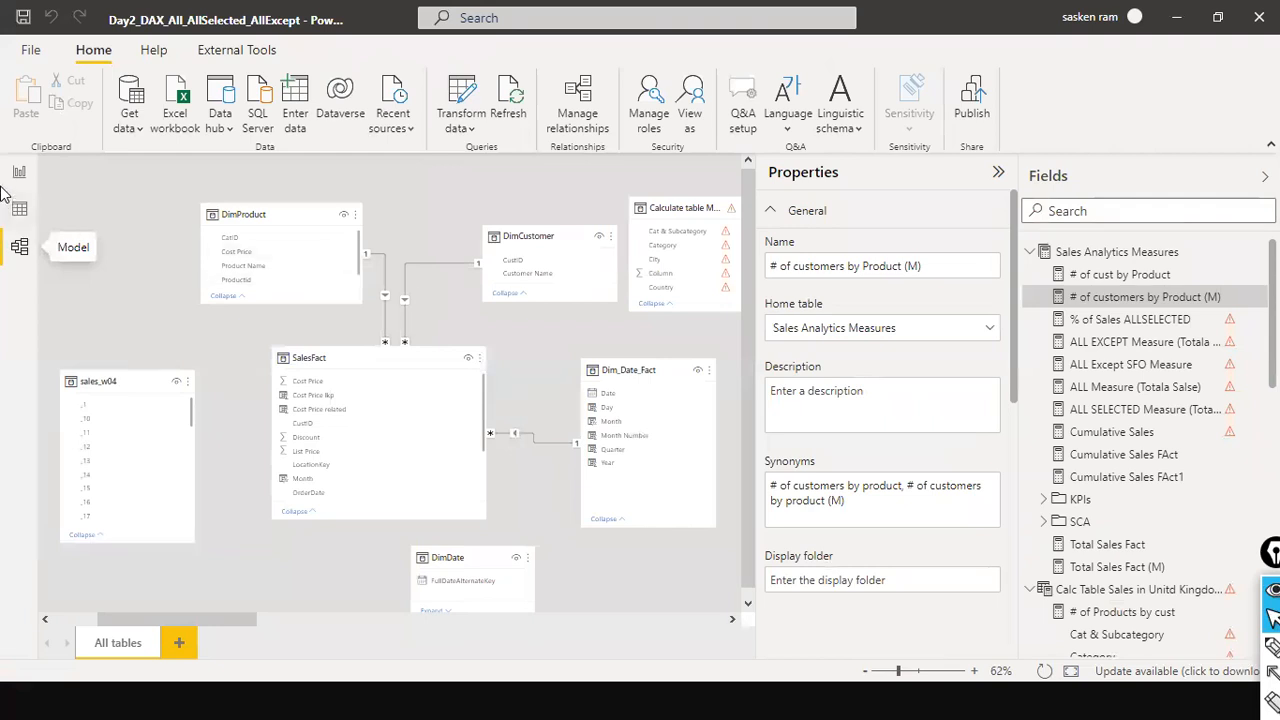
left_click(20, 172)
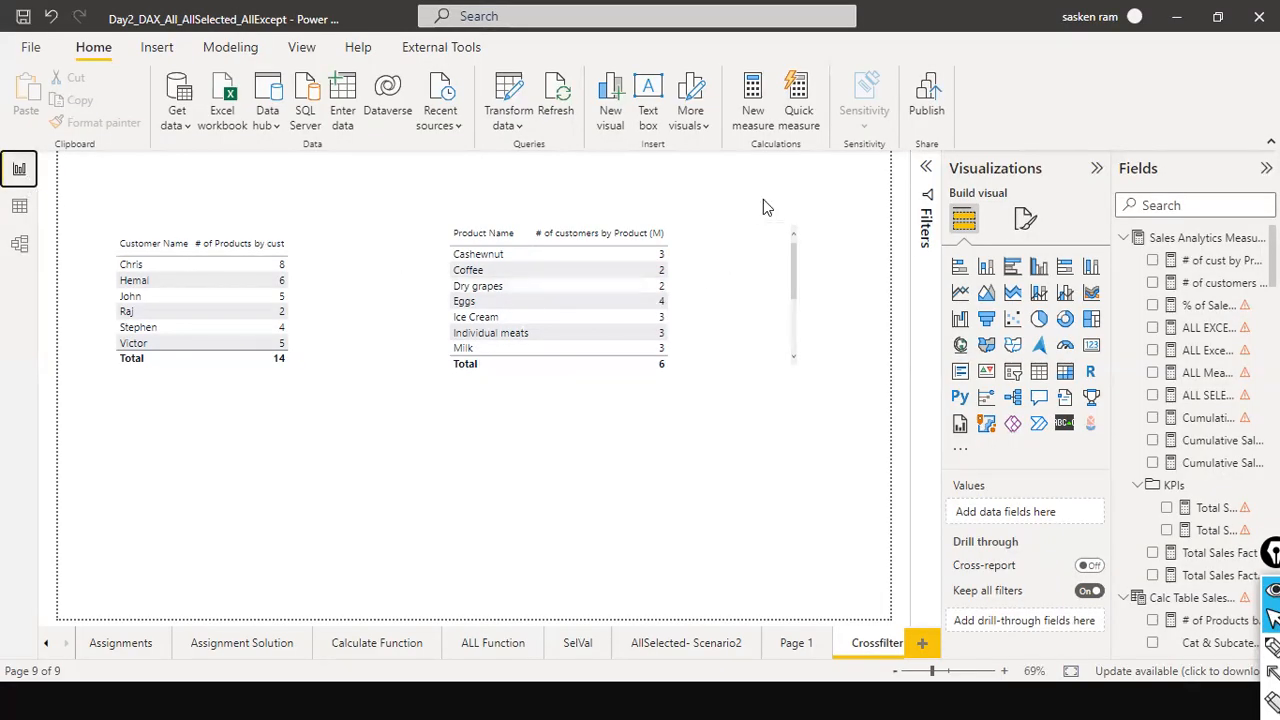